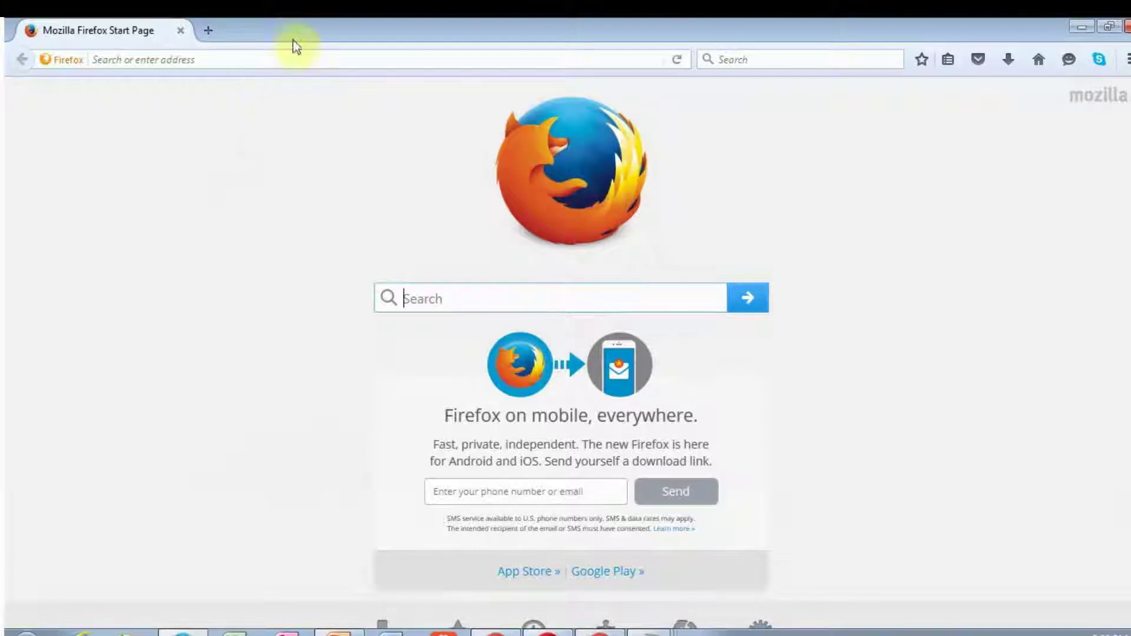
Step: Go to mail.google.com in the browser to reach the Gmail sign-in page
click(286, 59)
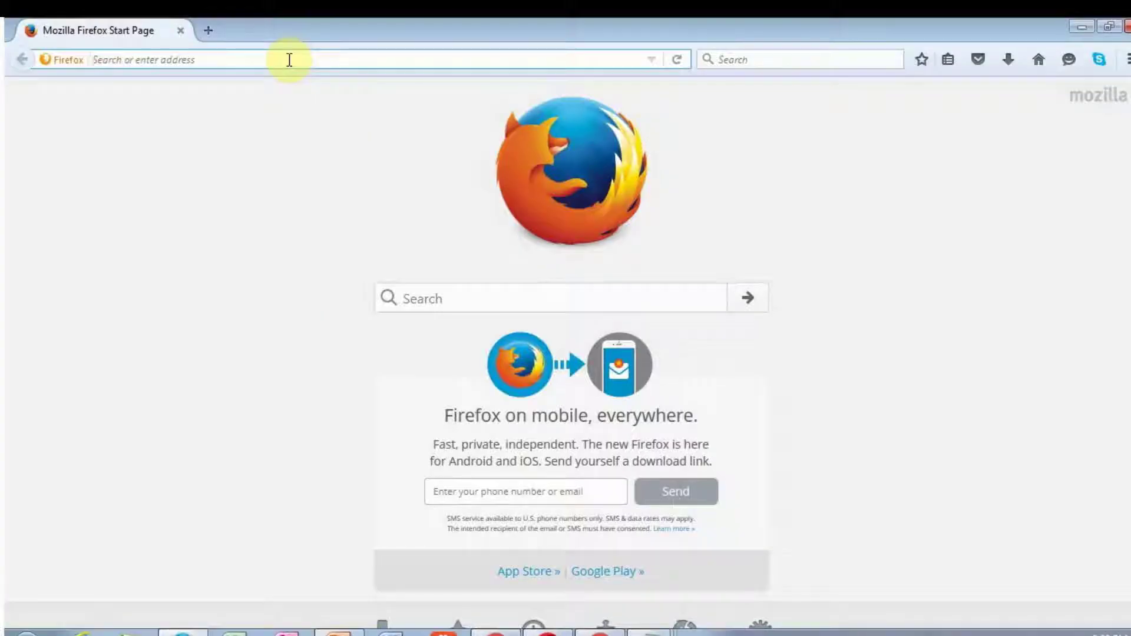
text(mail)
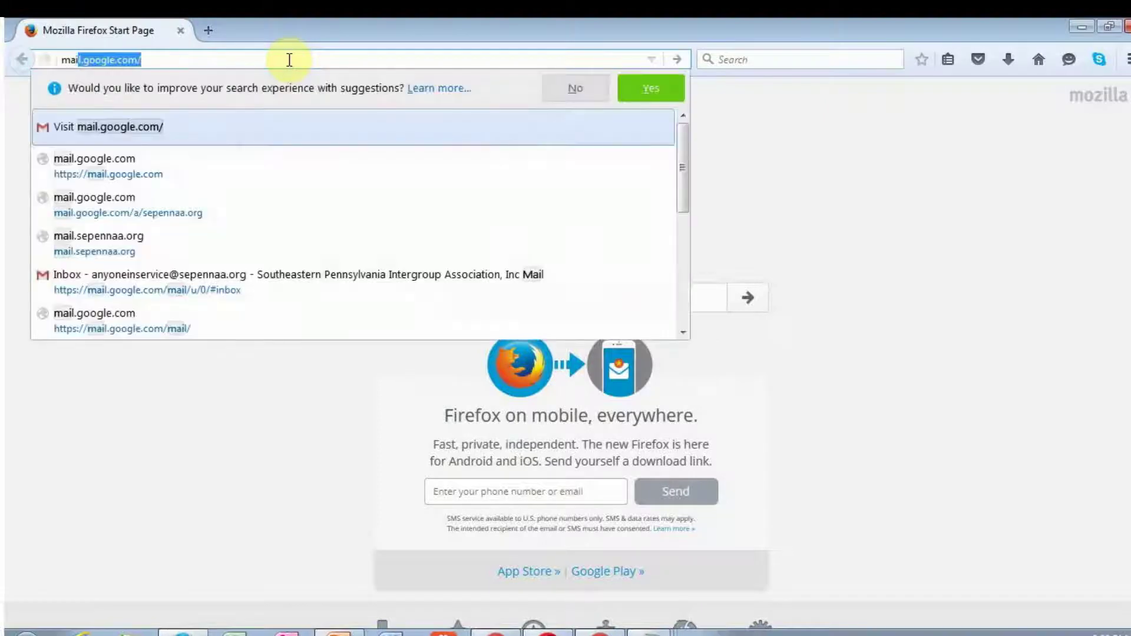
text(.goog)
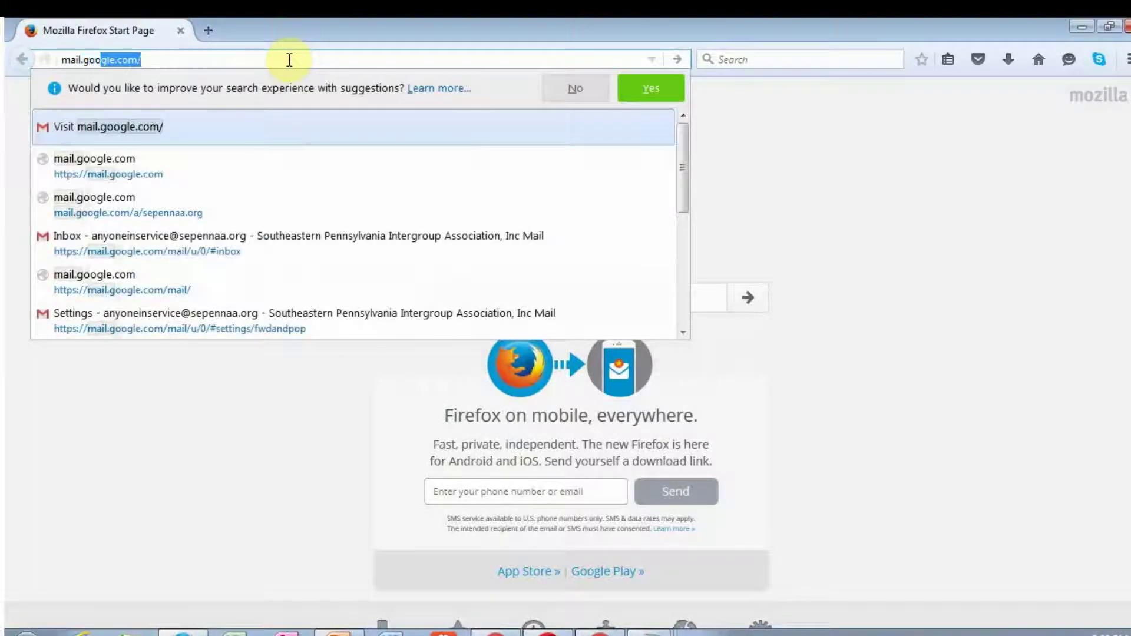
text(le.co)
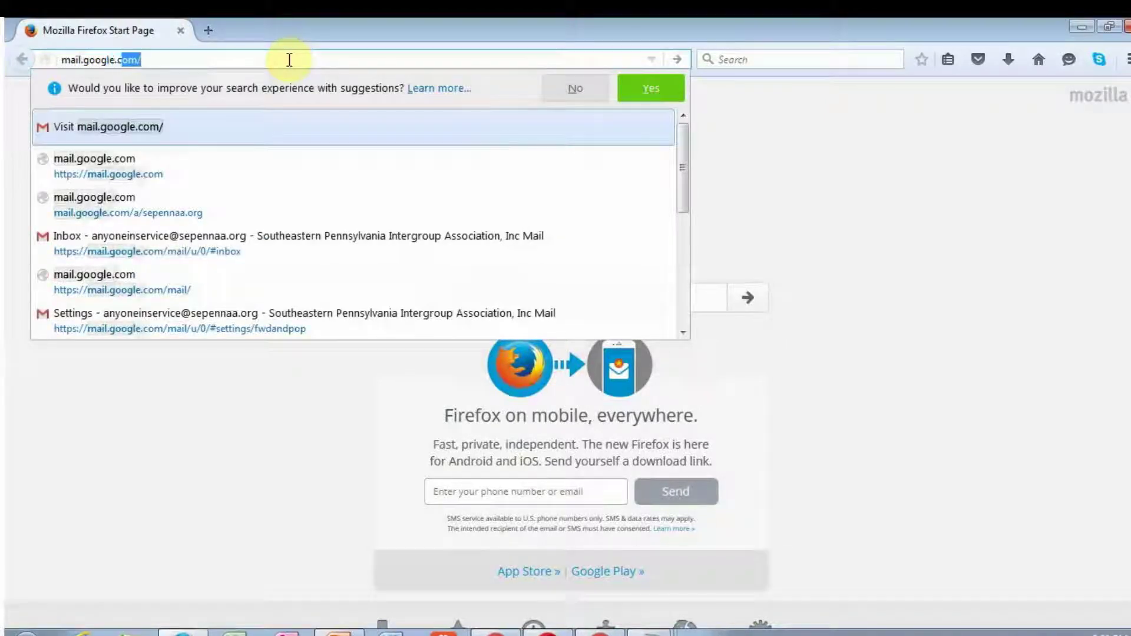
text(m/)
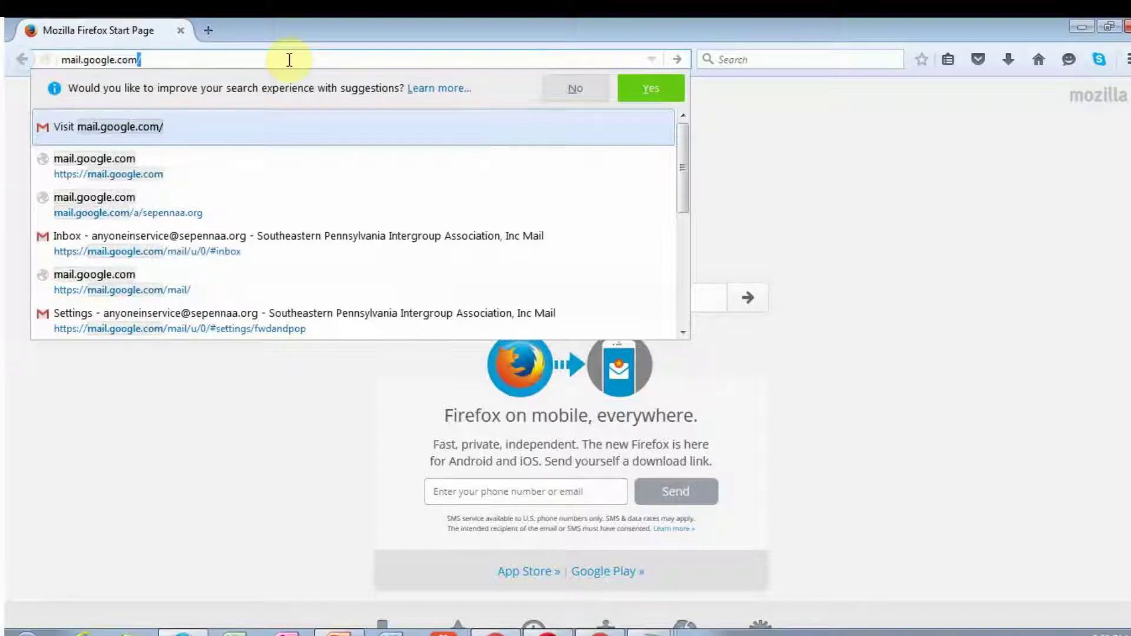
key(Return)
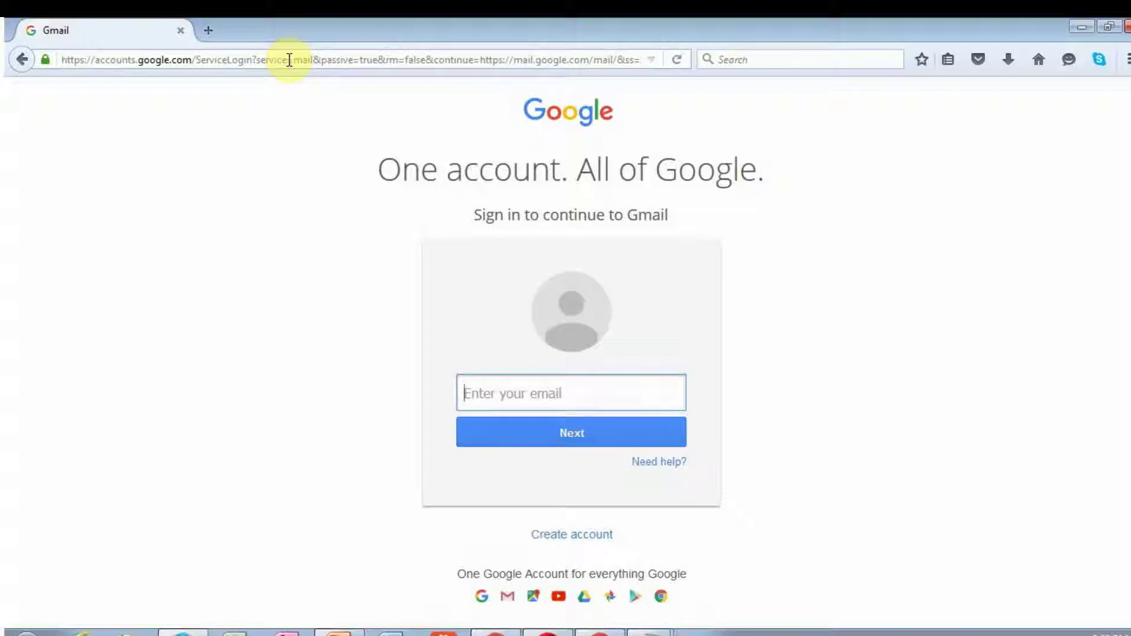
Step: Sign in with the account's e-mail address and prefilled password, and finish the recovery options check without adding a phone
text(any)
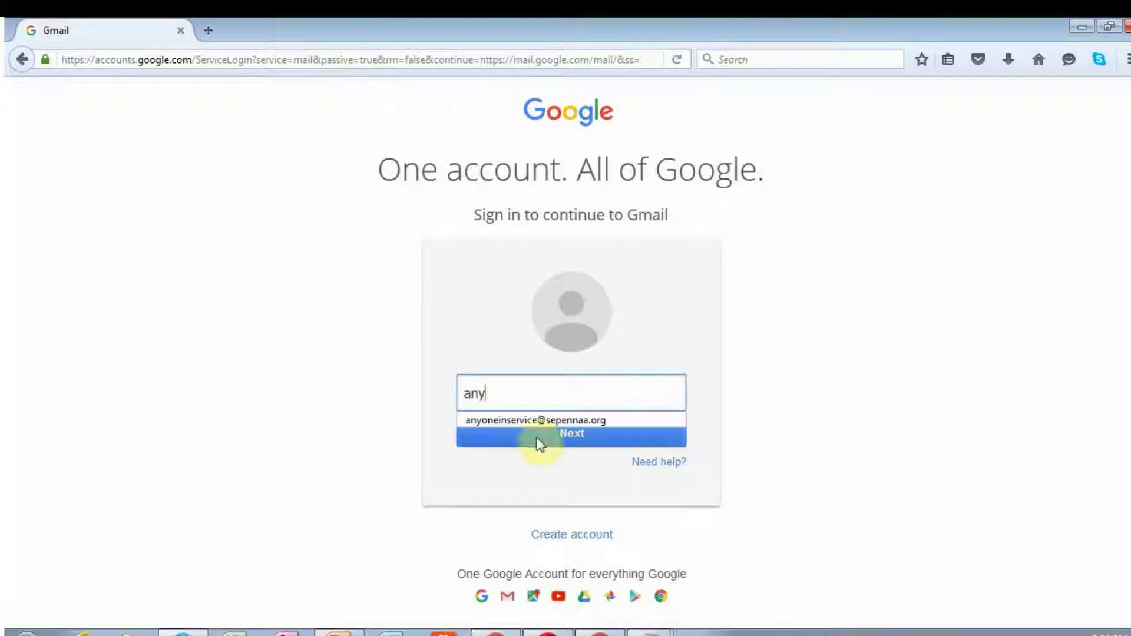
click(552, 420)
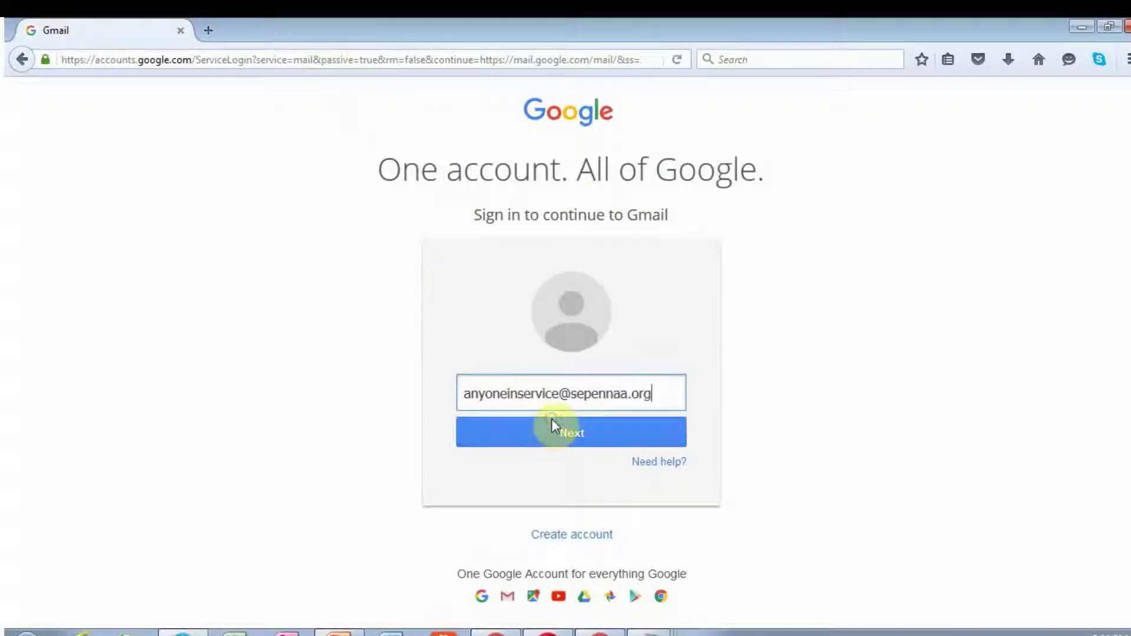
click(567, 429)
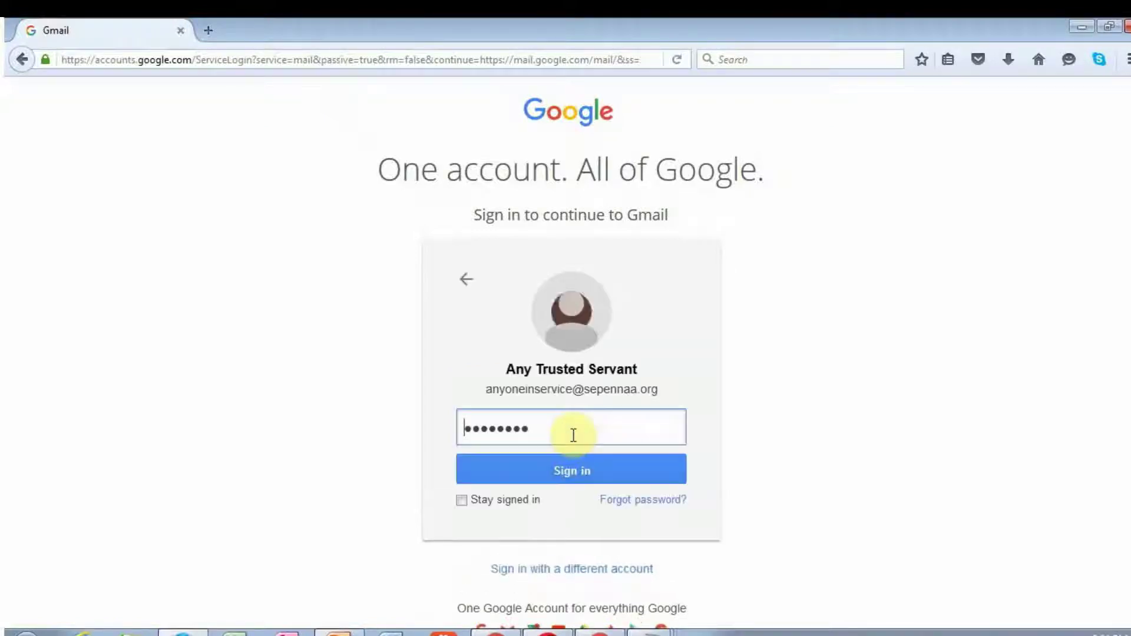
click(569, 468)
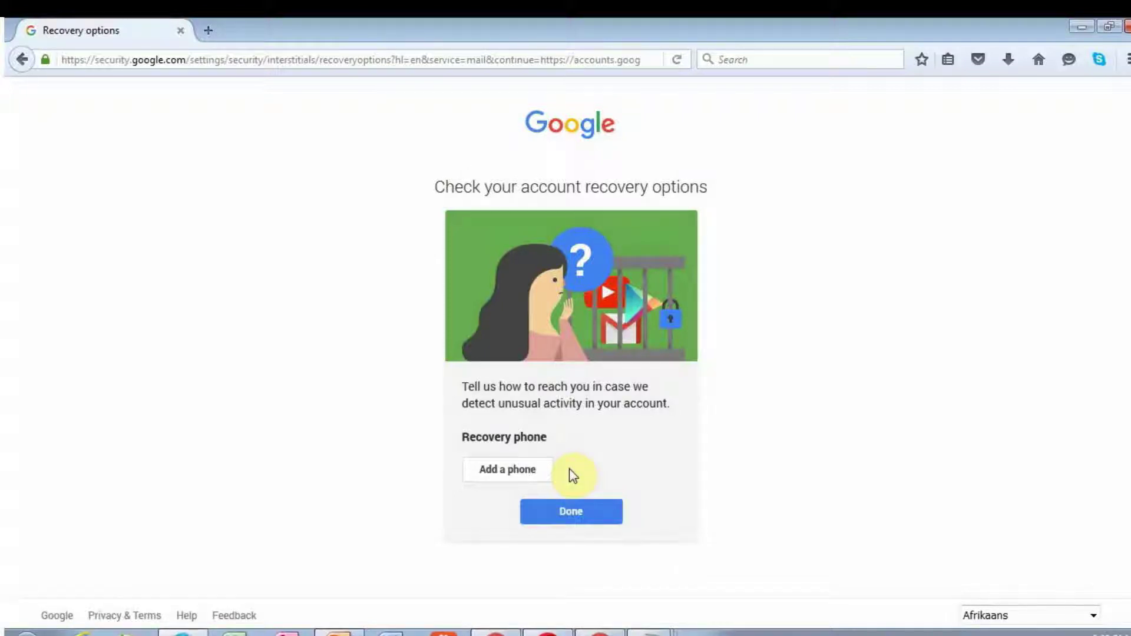
click(571, 510)
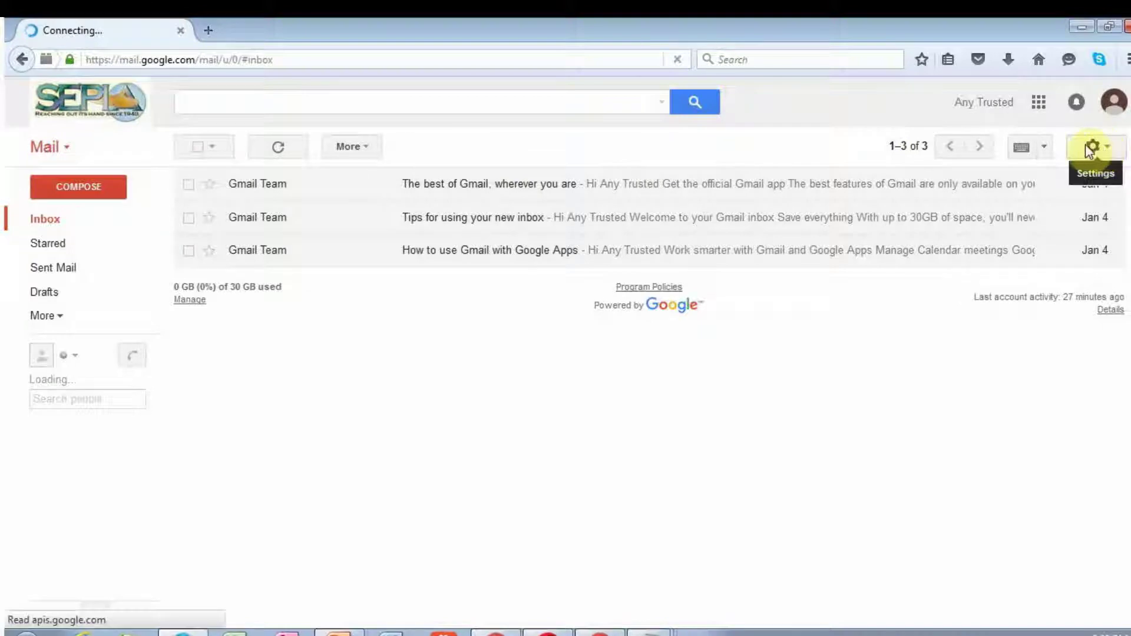
Step: Open the Gmail settings and set the default reply behavior to Reply all
click(1093, 147)
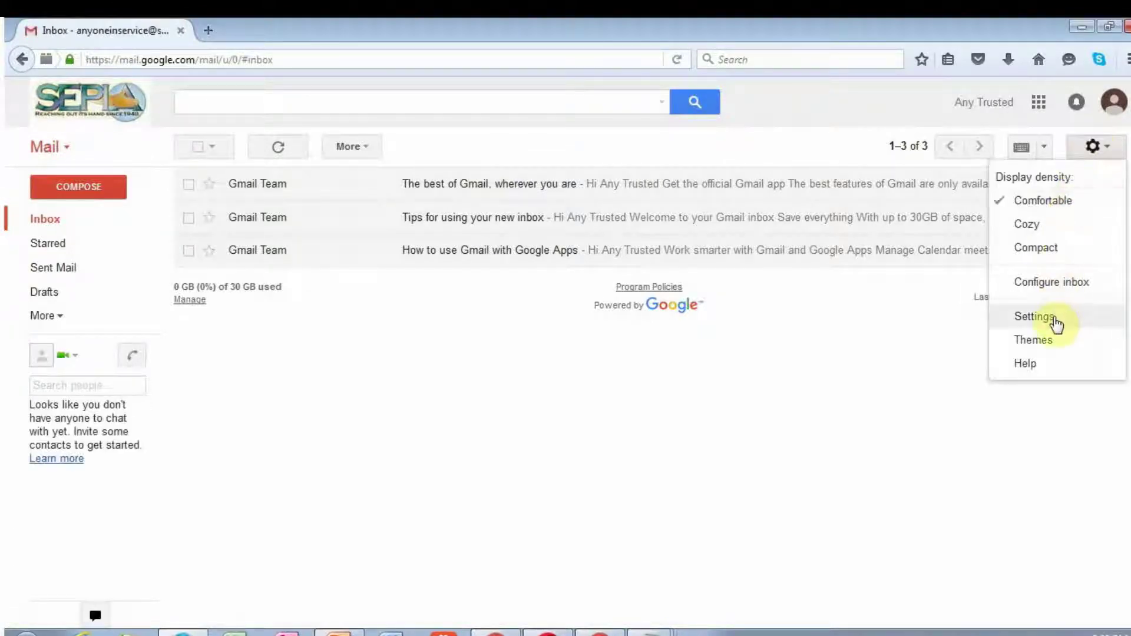
click(1055, 319)
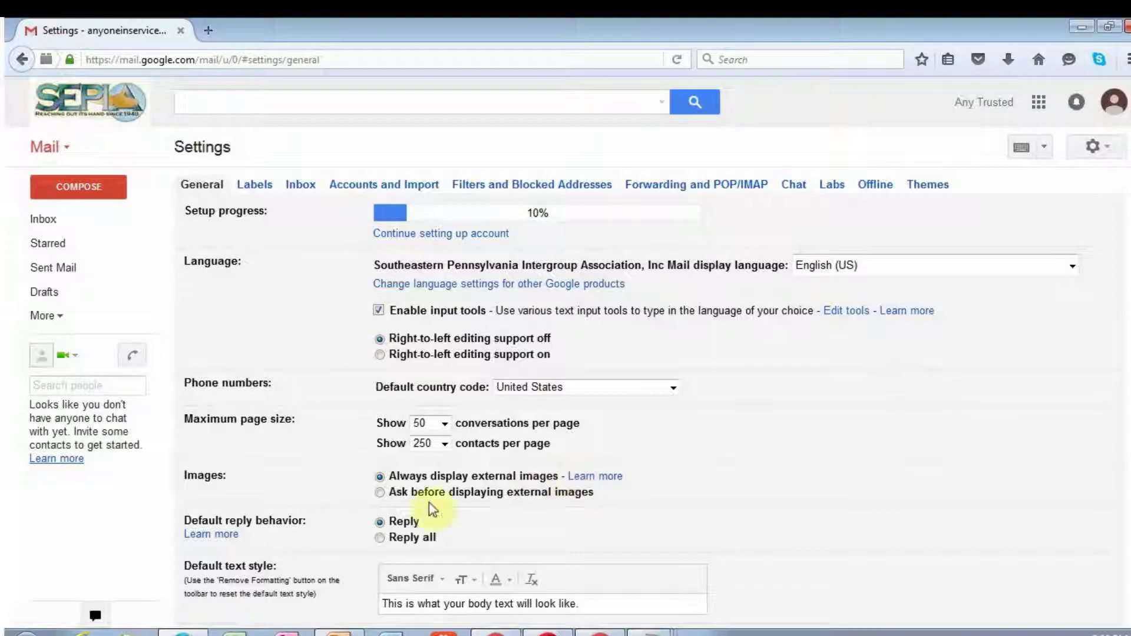
click(380, 537)
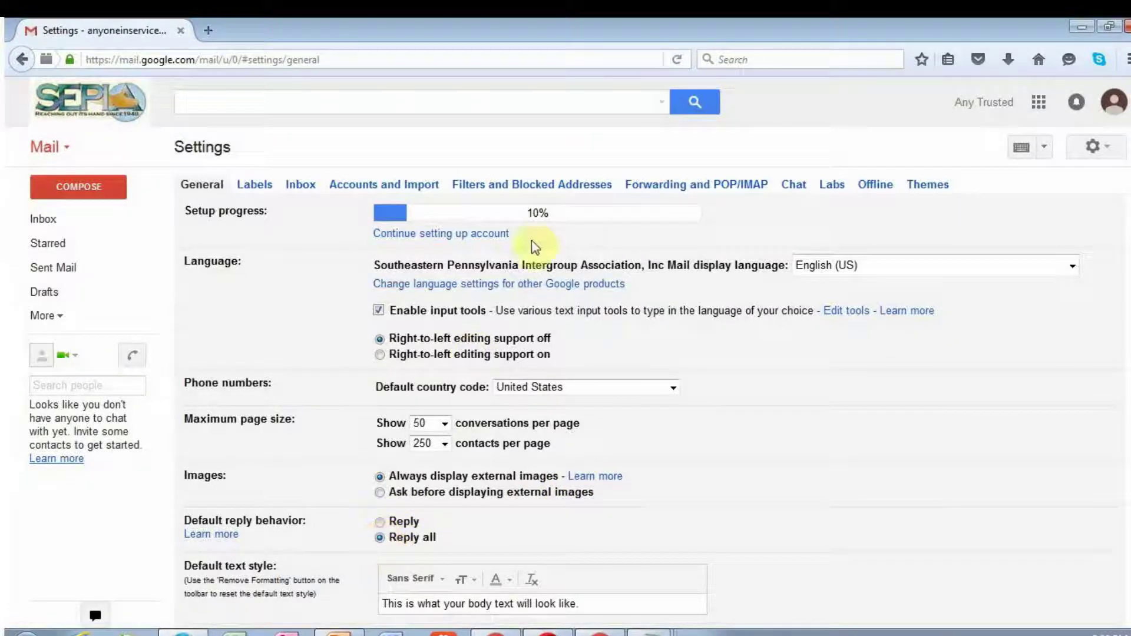
Step: Add the personal Yahoo e-mail address as a forwarding address and proceed with sending its confirmation request
click(678, 187)
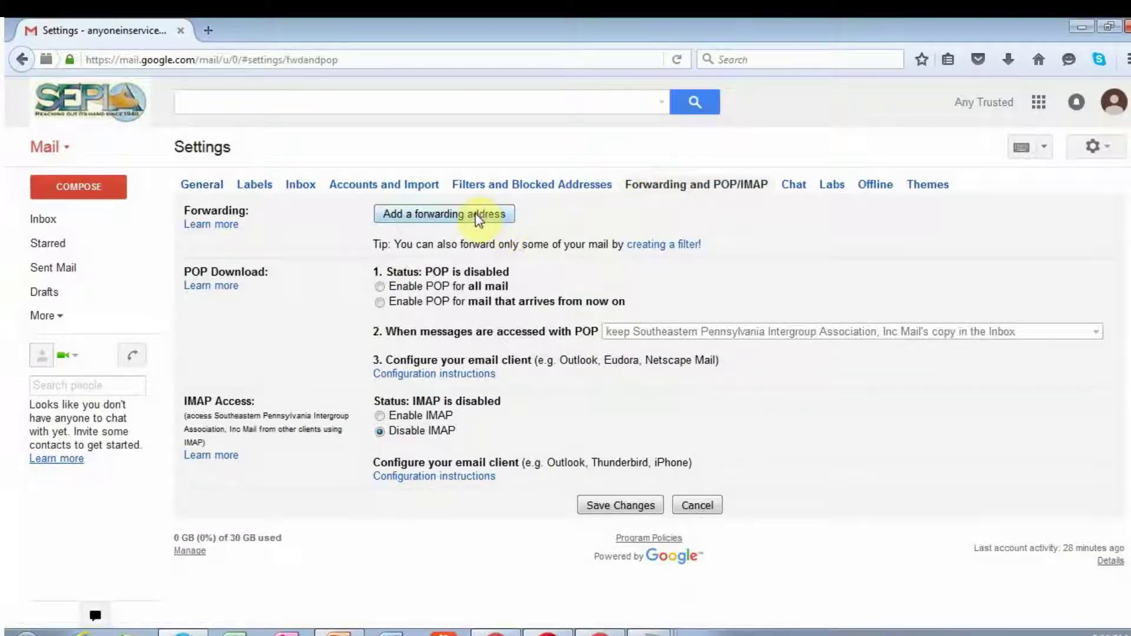
click(479, 219)
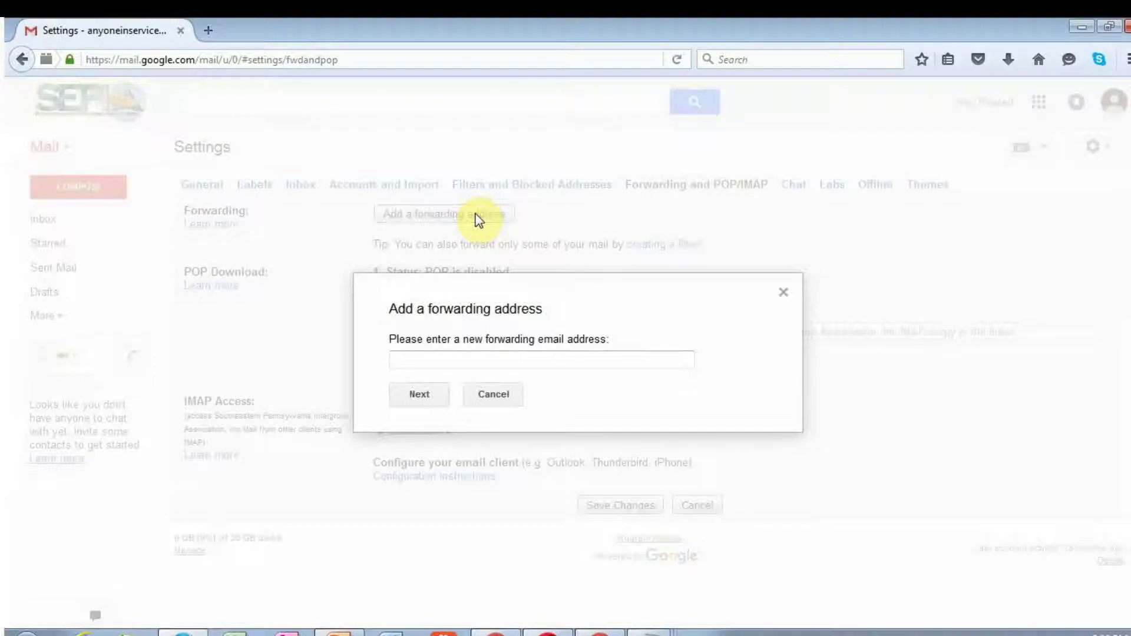
key(ctrl+v)
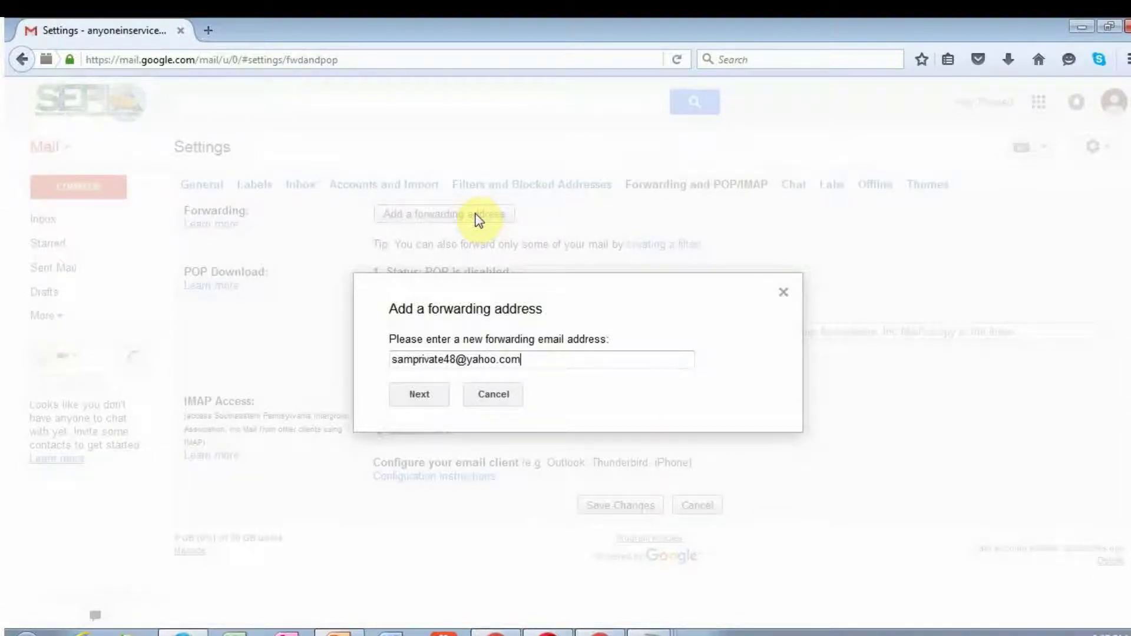
click(425, 396)
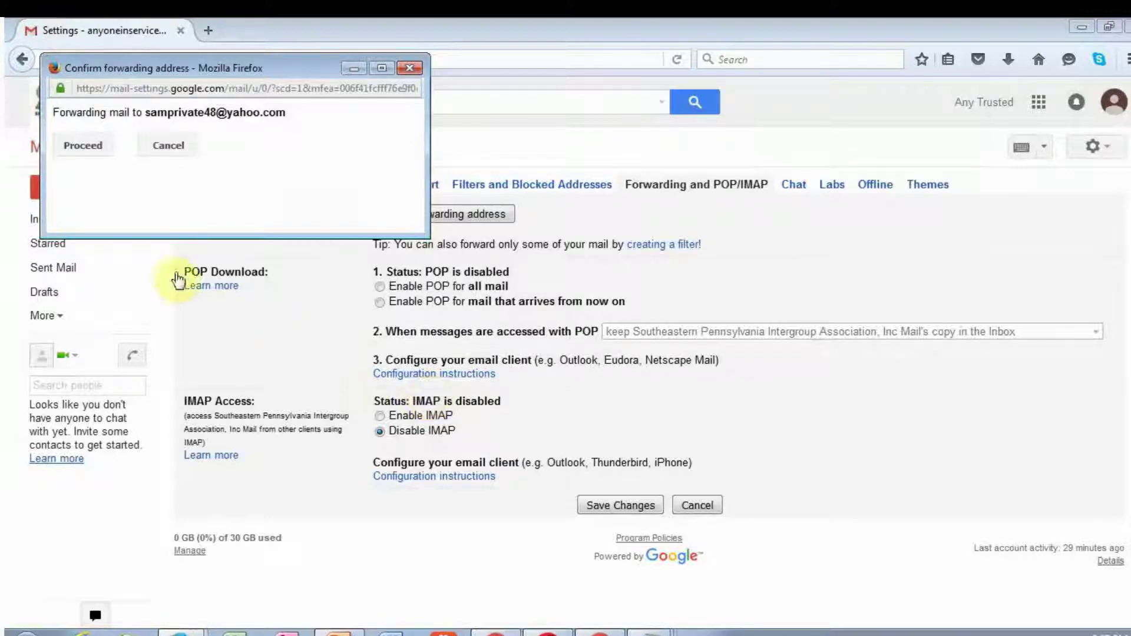
click(90, 147)
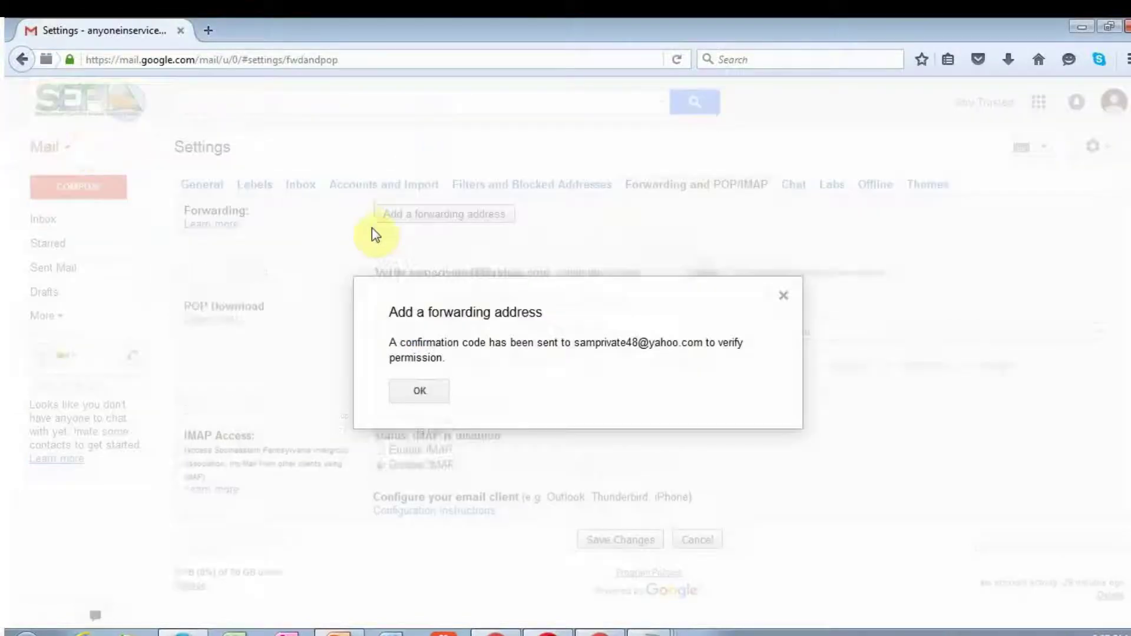
click(425, 391)
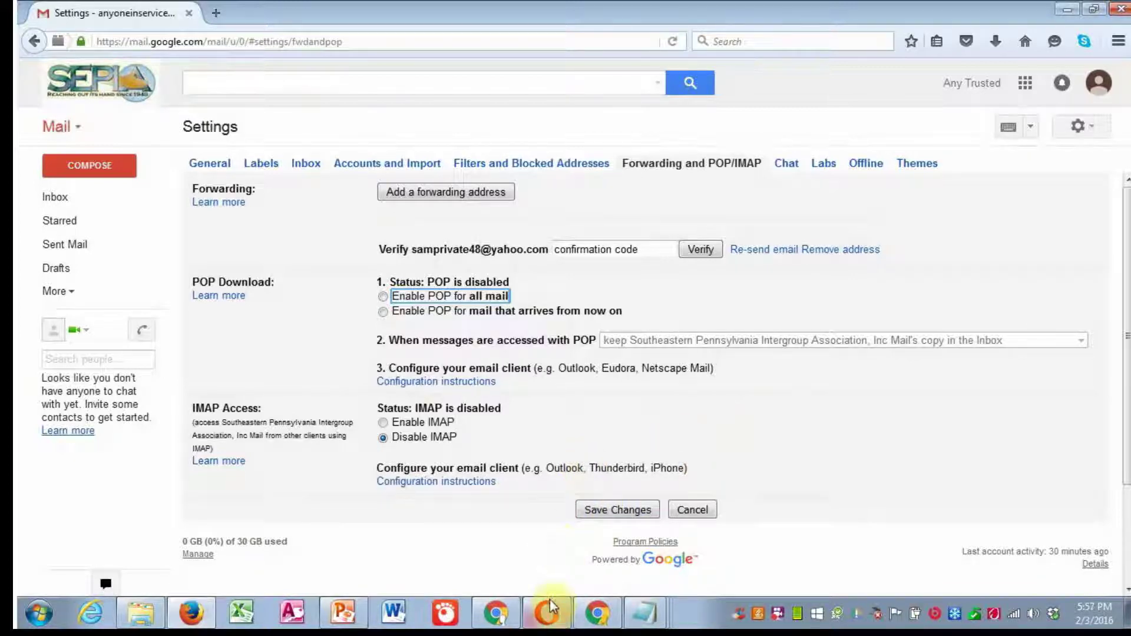
Step: Switch to Yahoo Mail in Opera, open the forwarding confirmation message, follow its link and confirm the mail forwarding
click(554, 465)
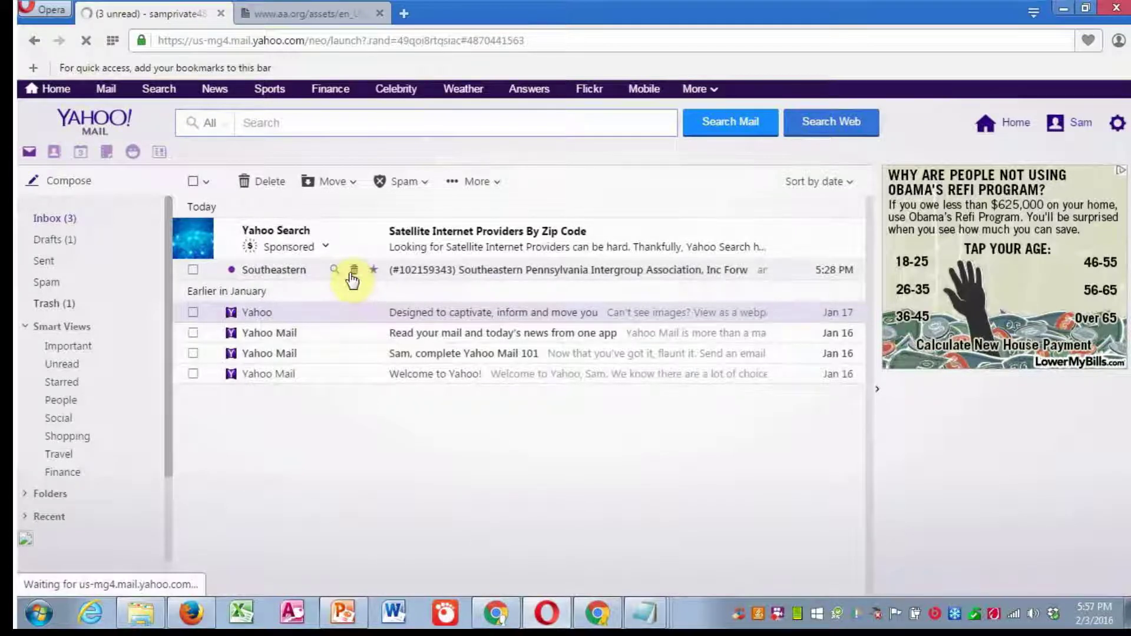
click(501, 271)
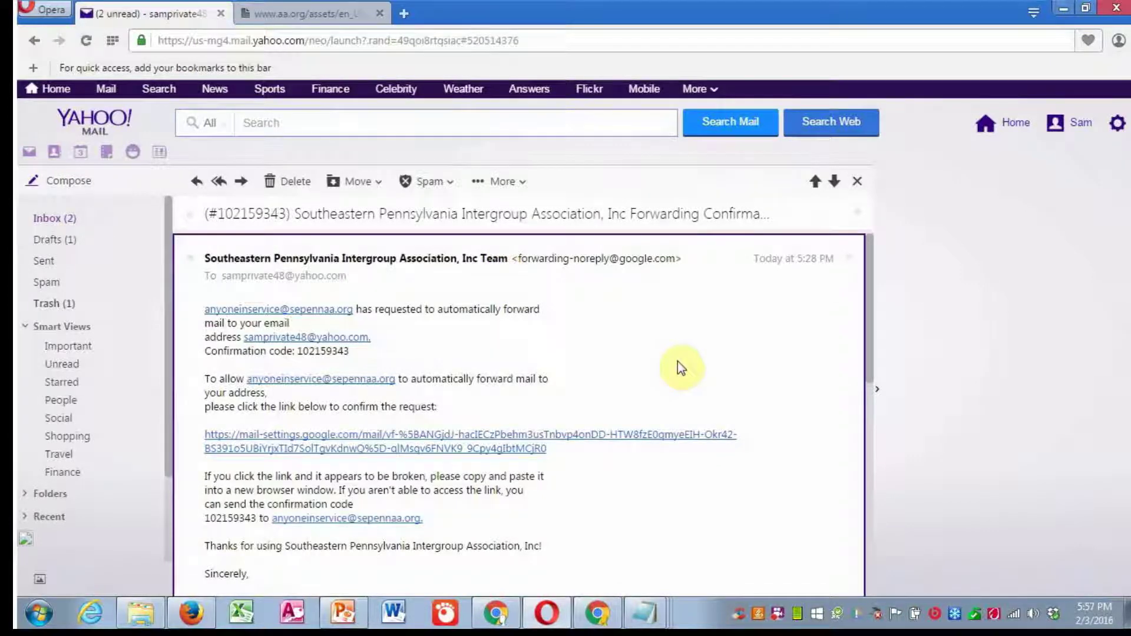
click(487, 436)
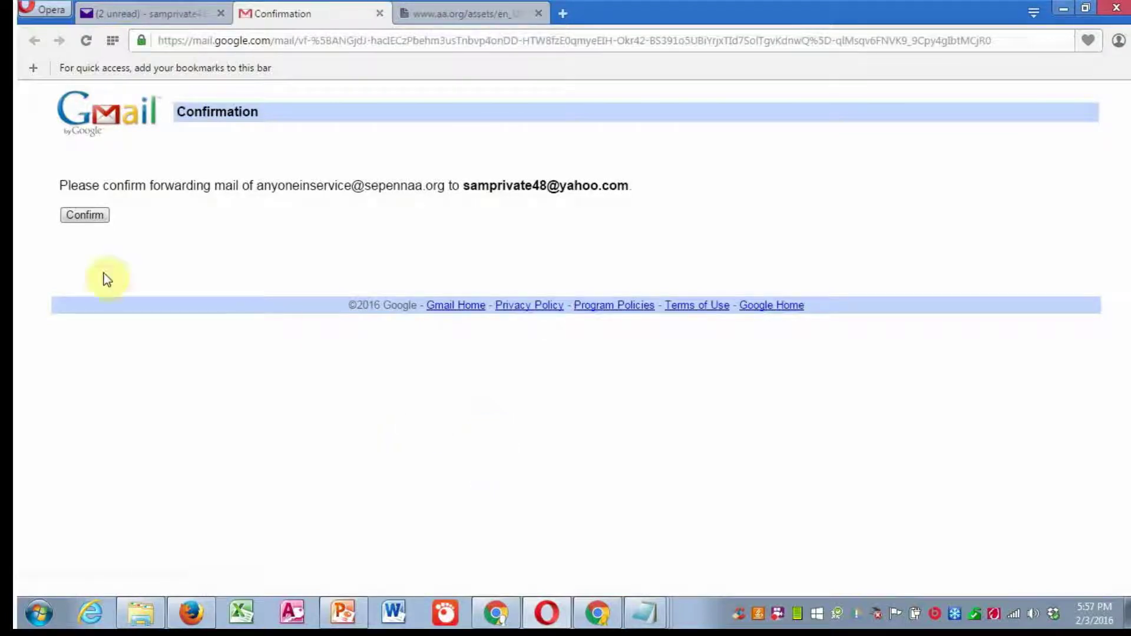
click(87, 217)
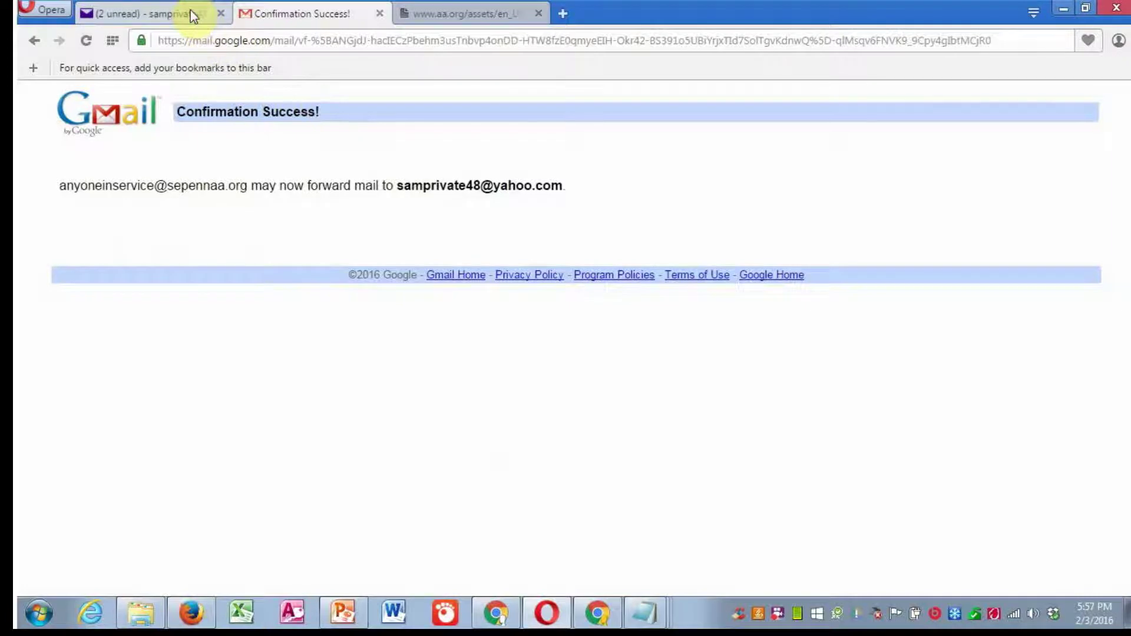
Step: Return to Gmail in Firefox and enable forwarding a copy of incoming mail to the confirmed address, keeping a copy in the Inbox
click(196, 609)
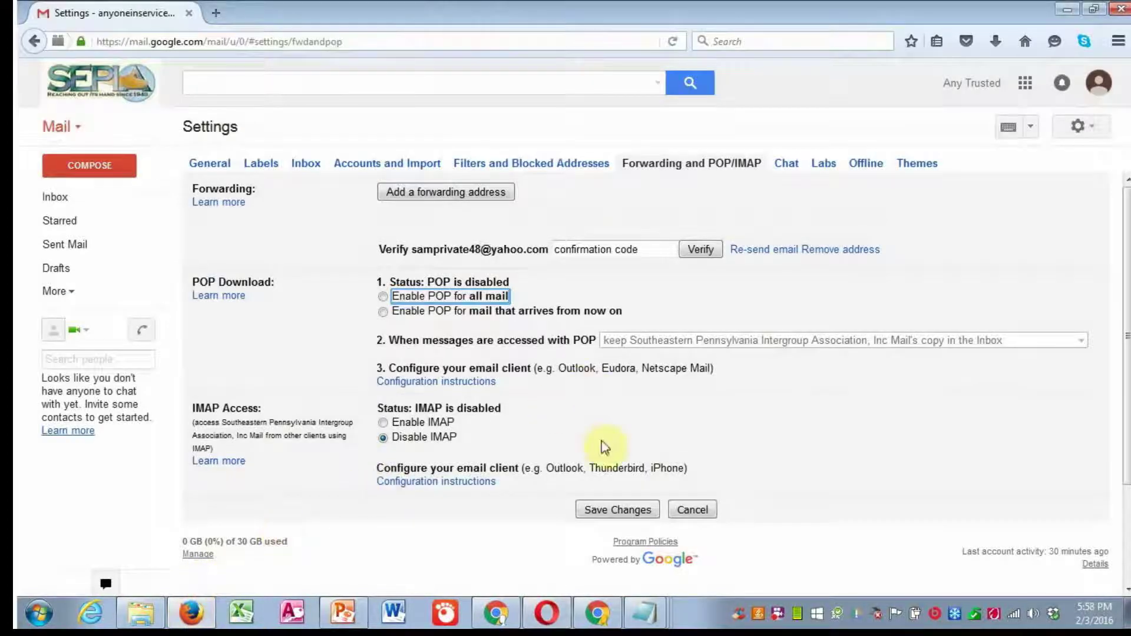
click(701, 251)
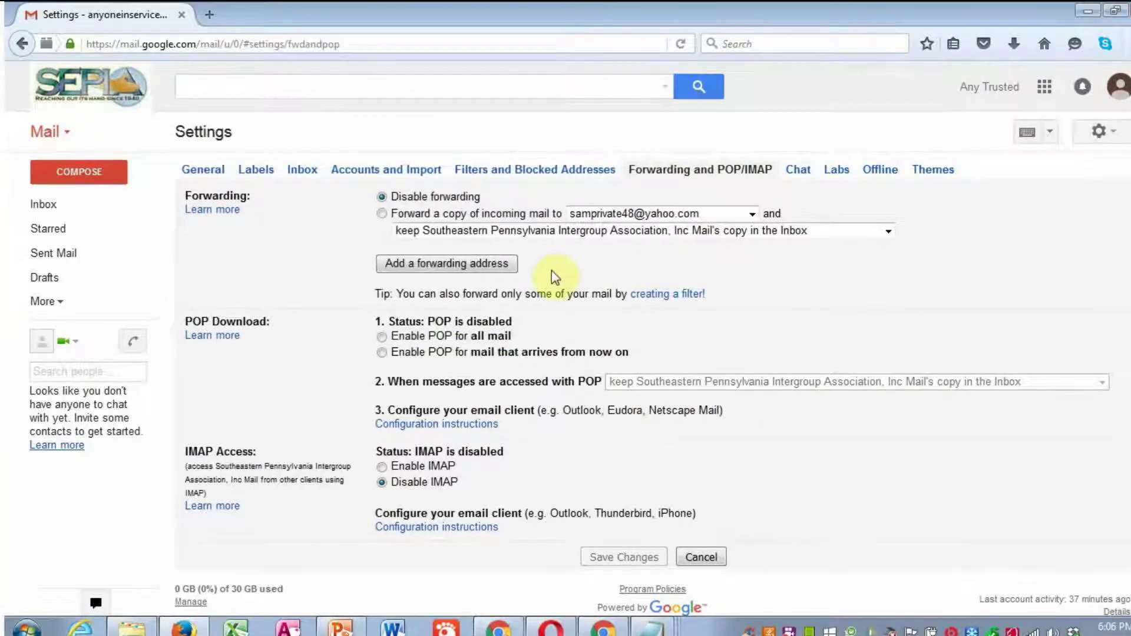
click(381, 214)
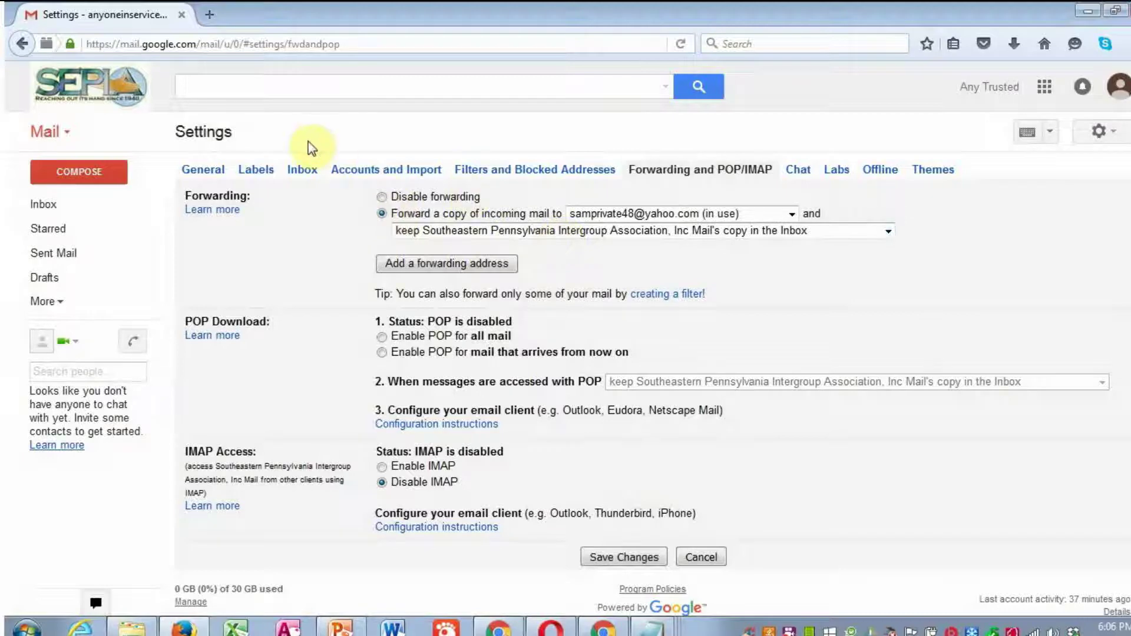
Step: In the general settings, enable a signature and paste the "Yours in service," block with the servant's name, position and organization contact details
click(211, 170)
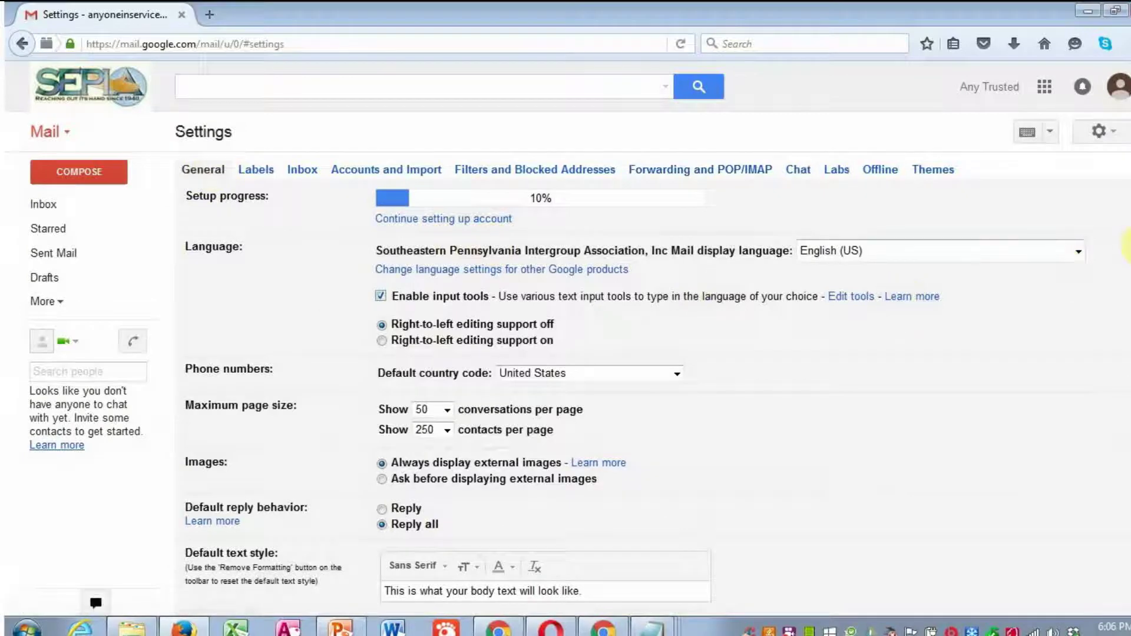
scroll(448, 395, down, 6)
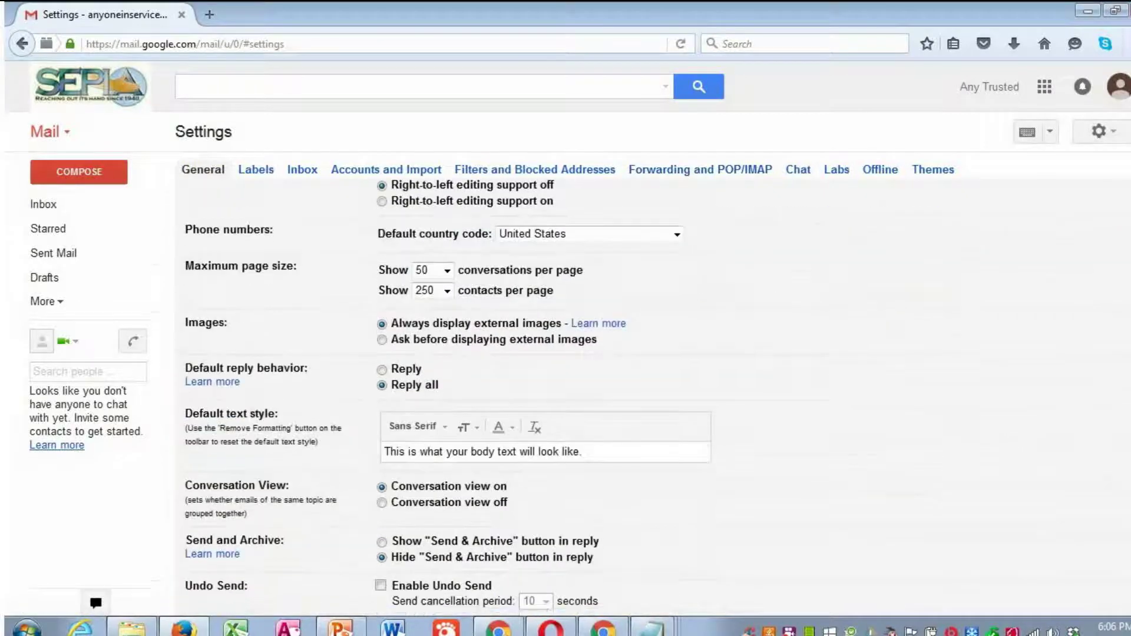
scroll(1129, 425, down, 8)
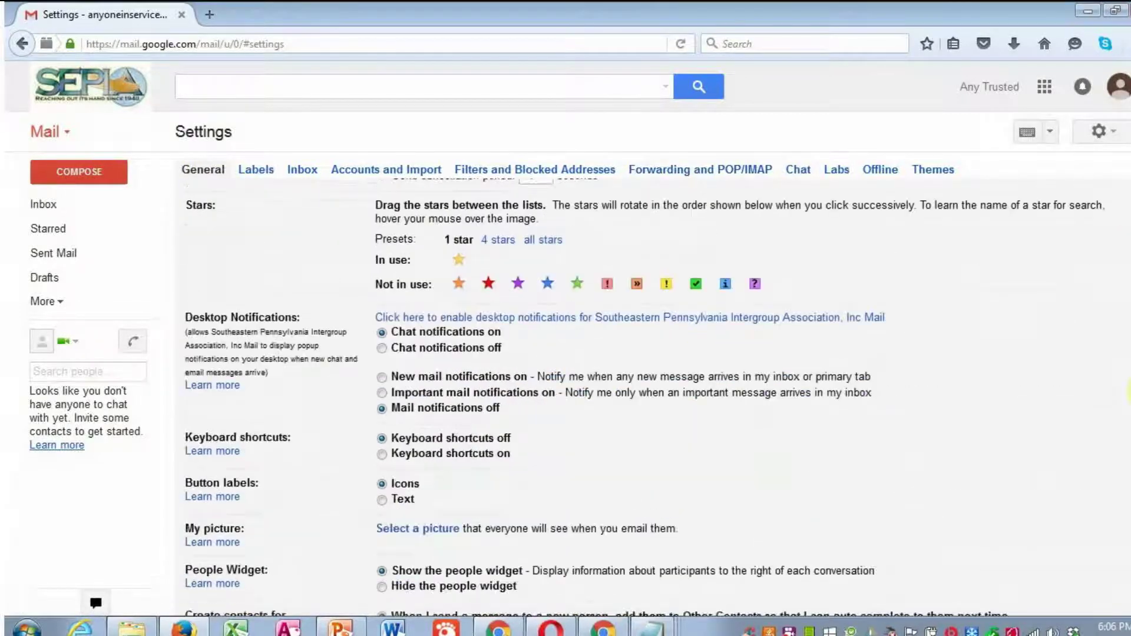
scroll(1128, 424, down, 1)
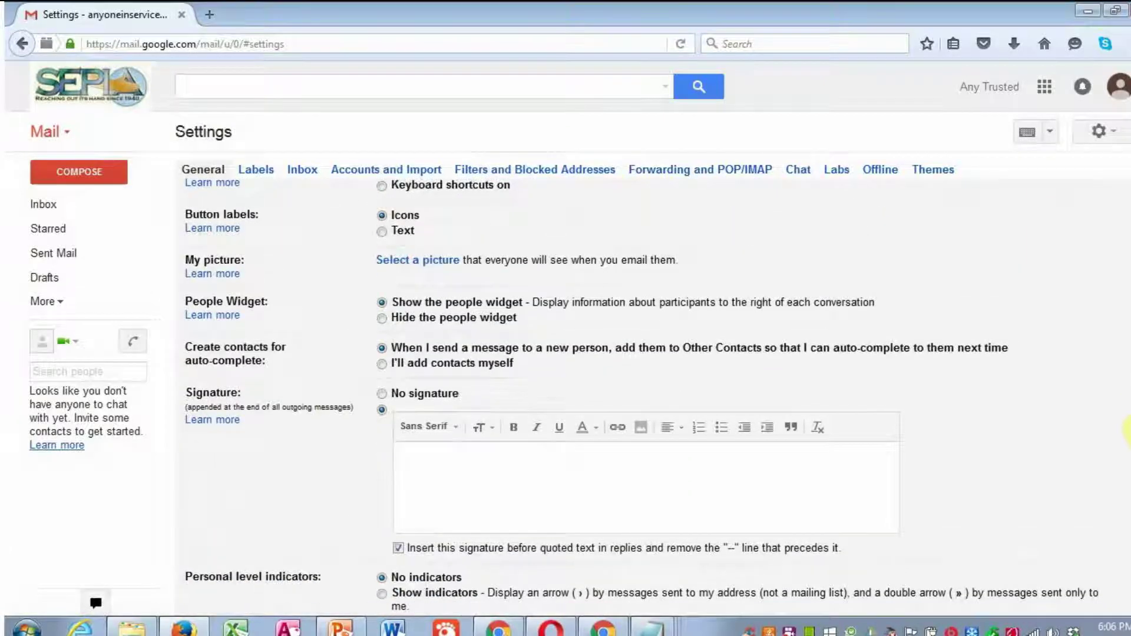
click(381, 409)
click(408, 458)
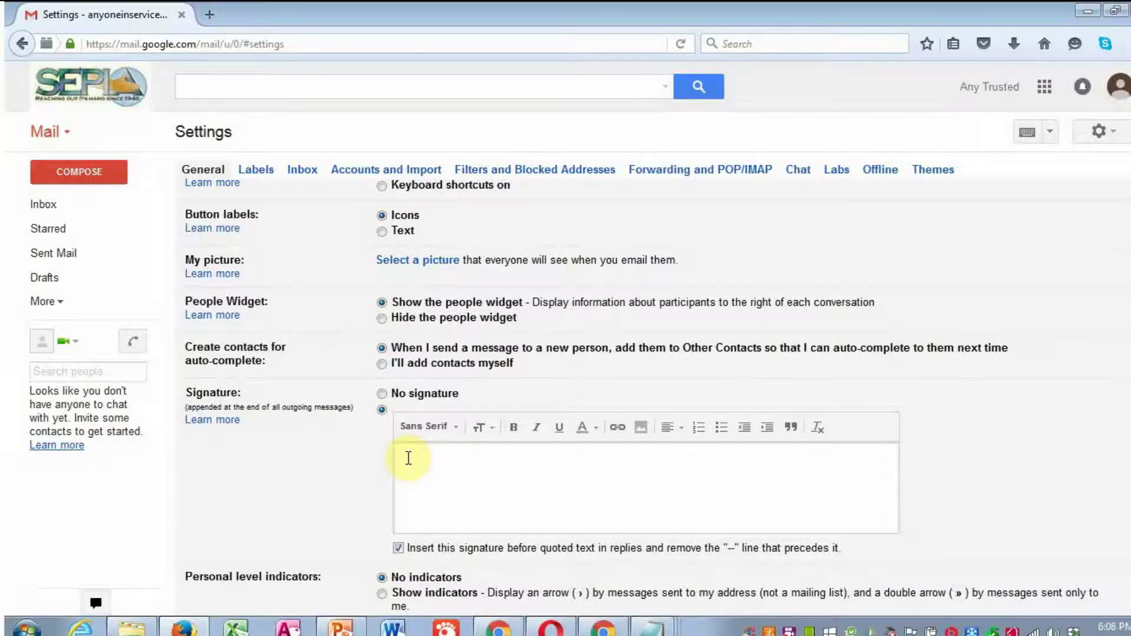
key(ctrl+v)
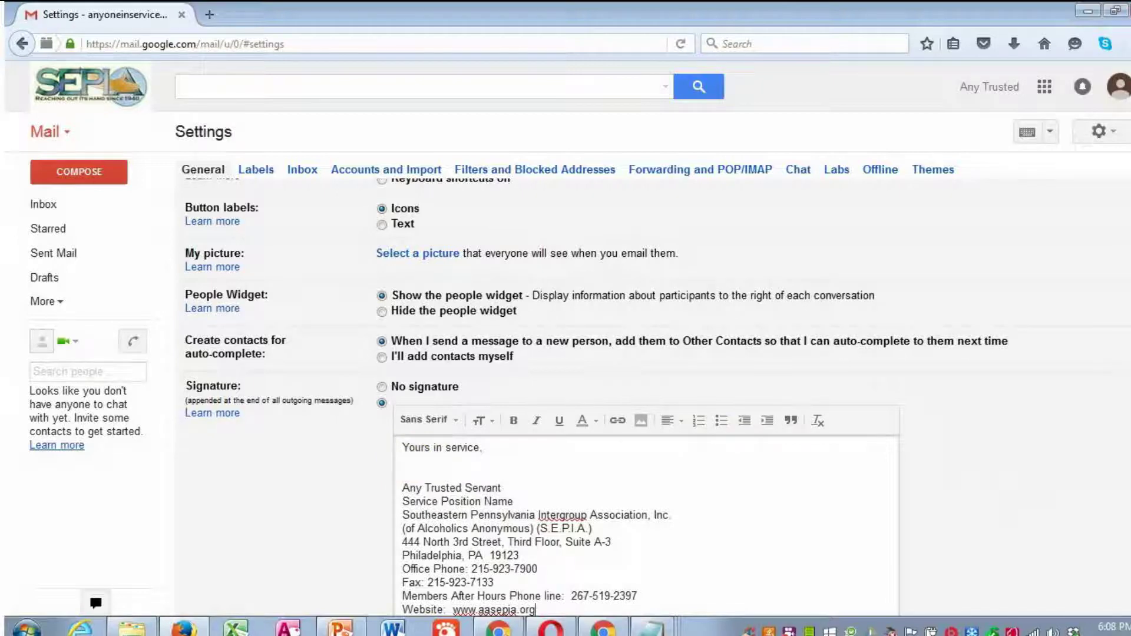
scroll(641, 396, down, 4)
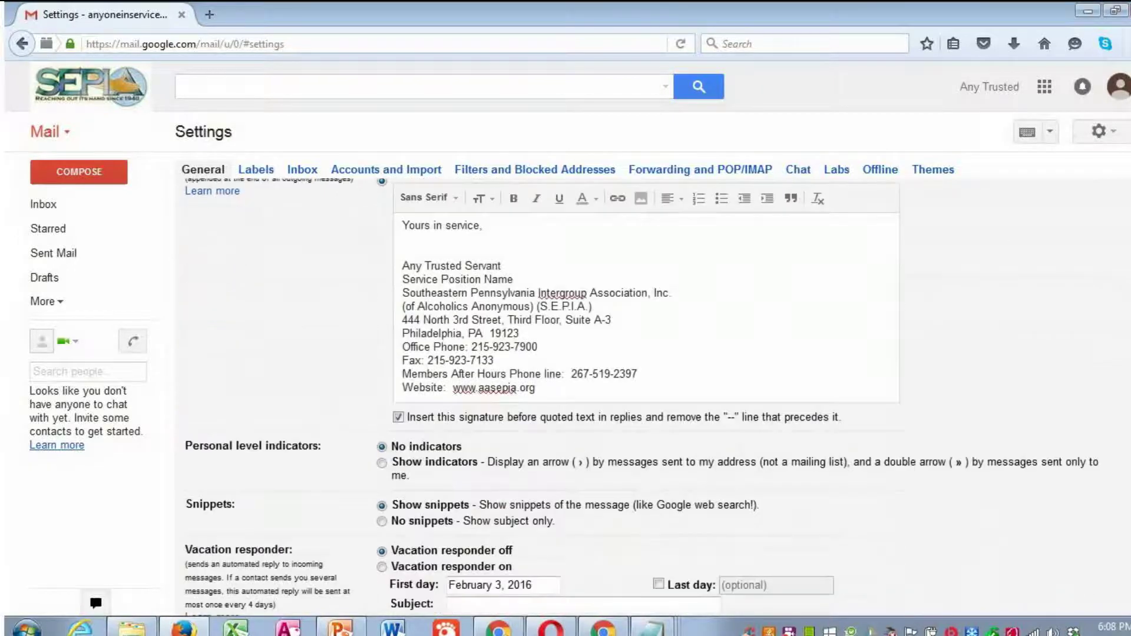
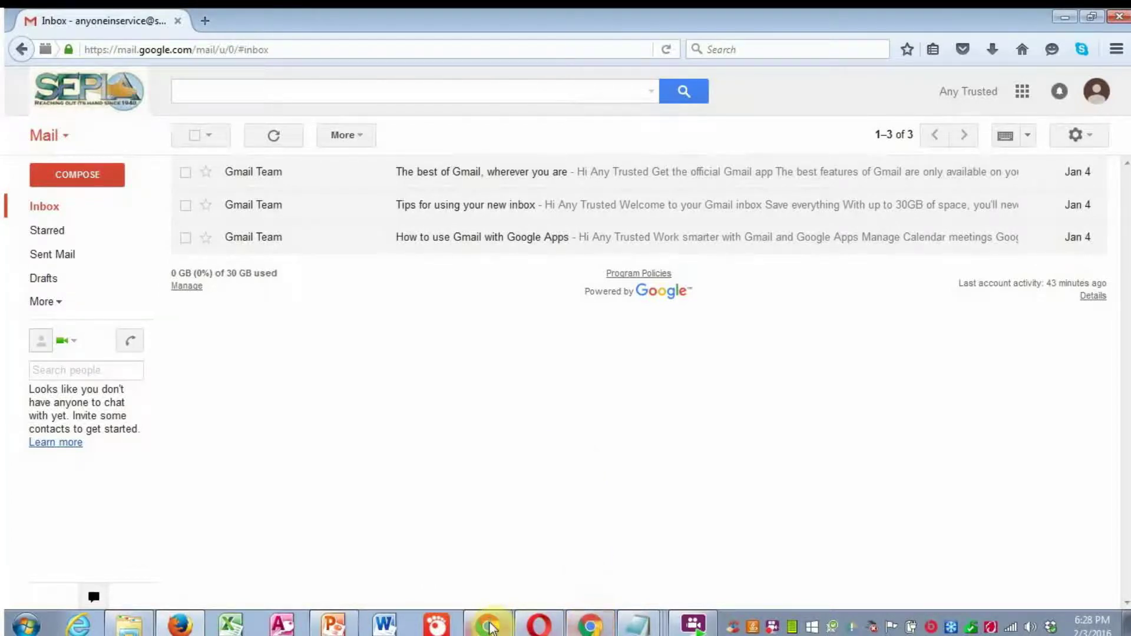
Step: Switch to the test account's Gmail in Chrome and start a message to the organization account with the subject "Demo of Forwarding"
click(489, 625)
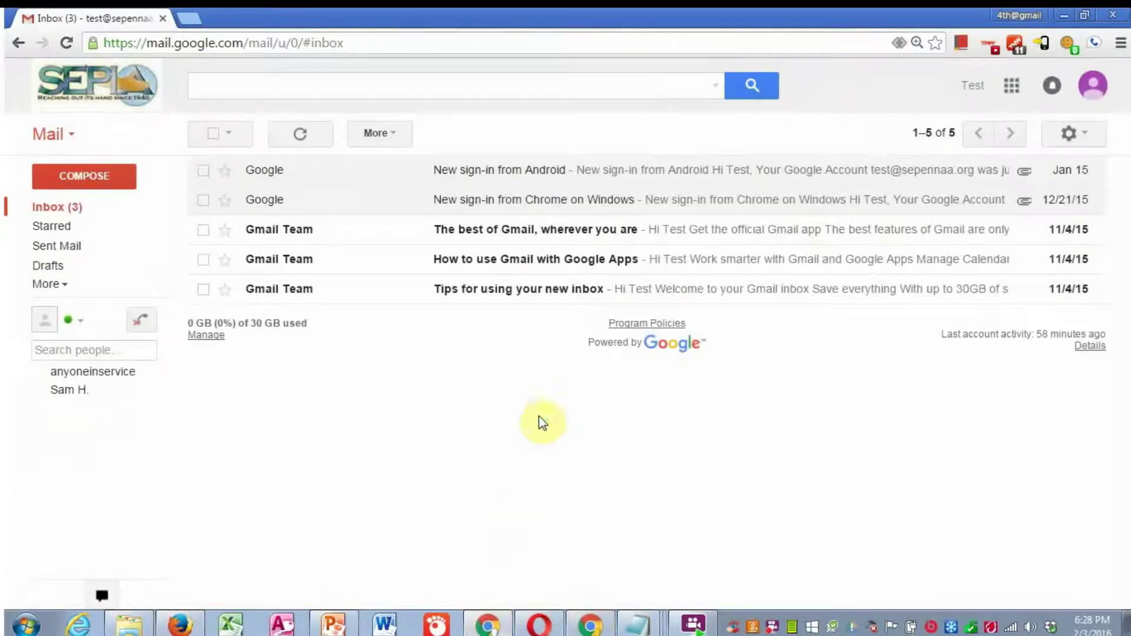
click(95, 185)
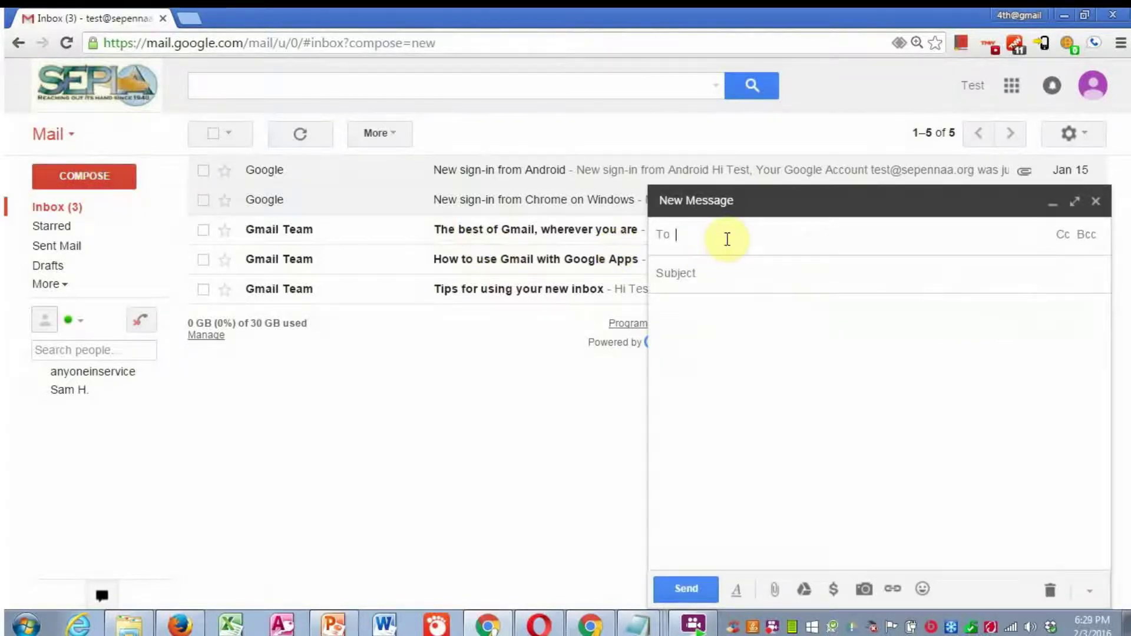
text(an)
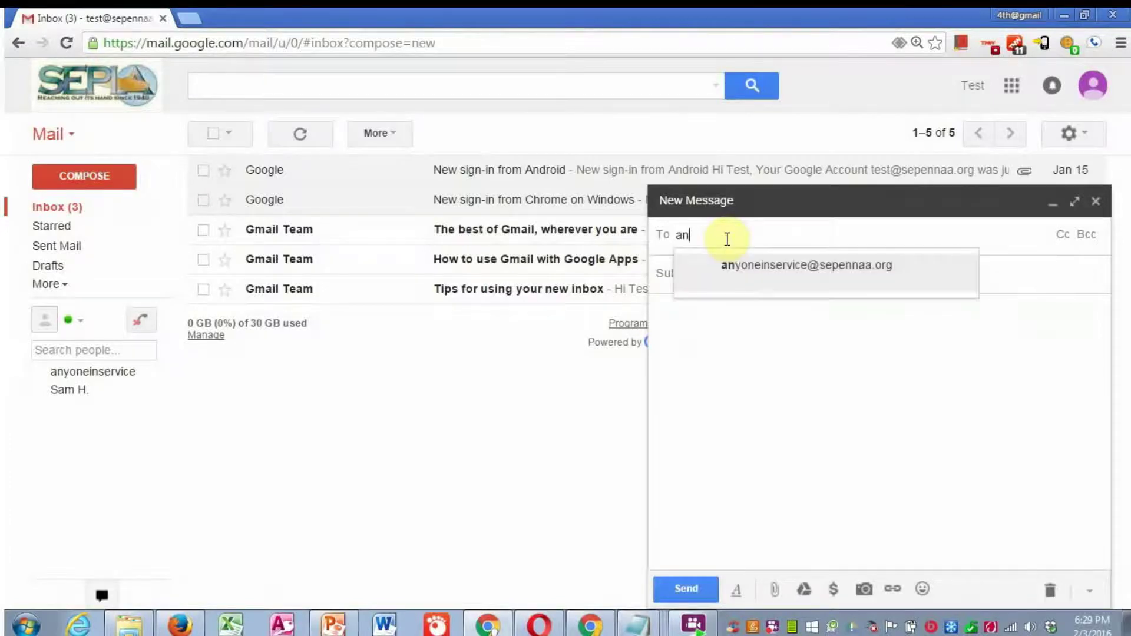
click(766, 266)
click(690, 272)
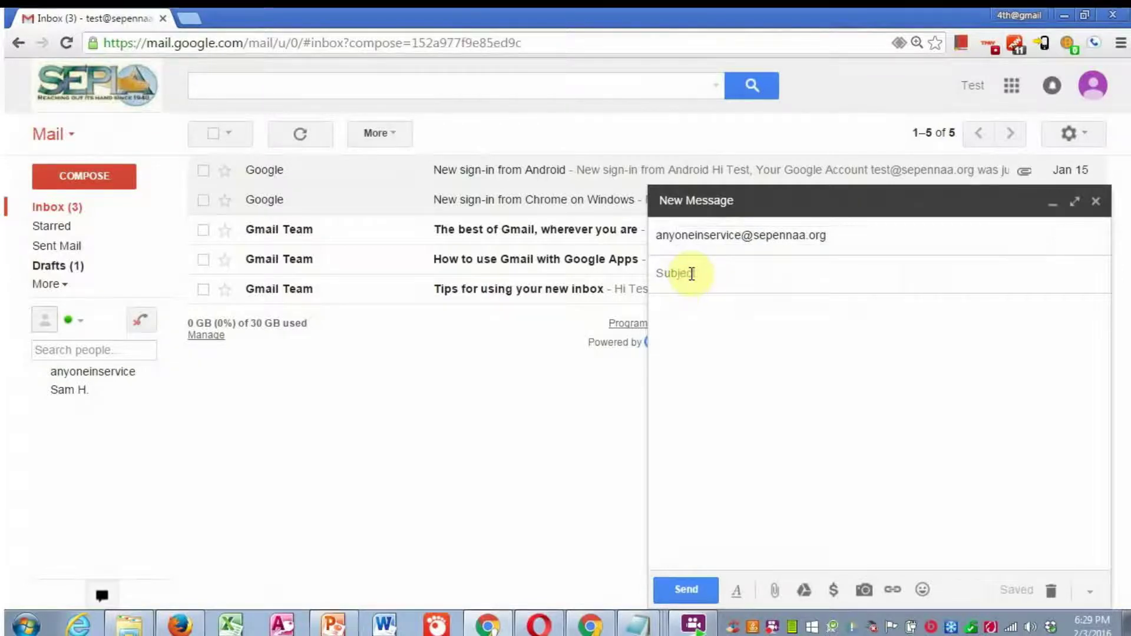
text(Demo of)
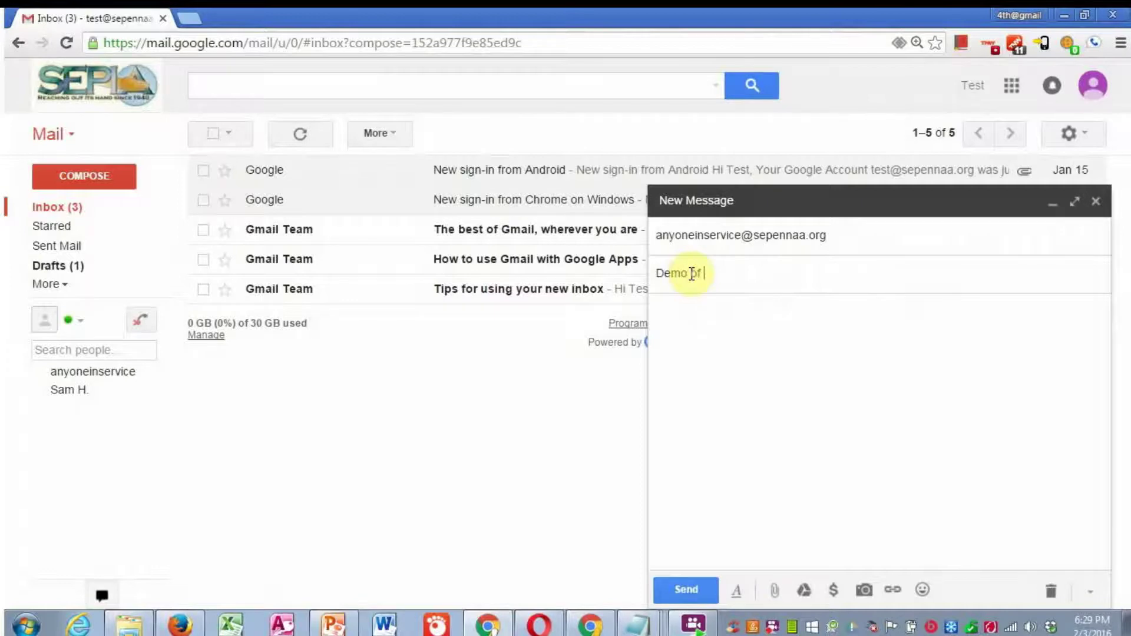
text( Fo)
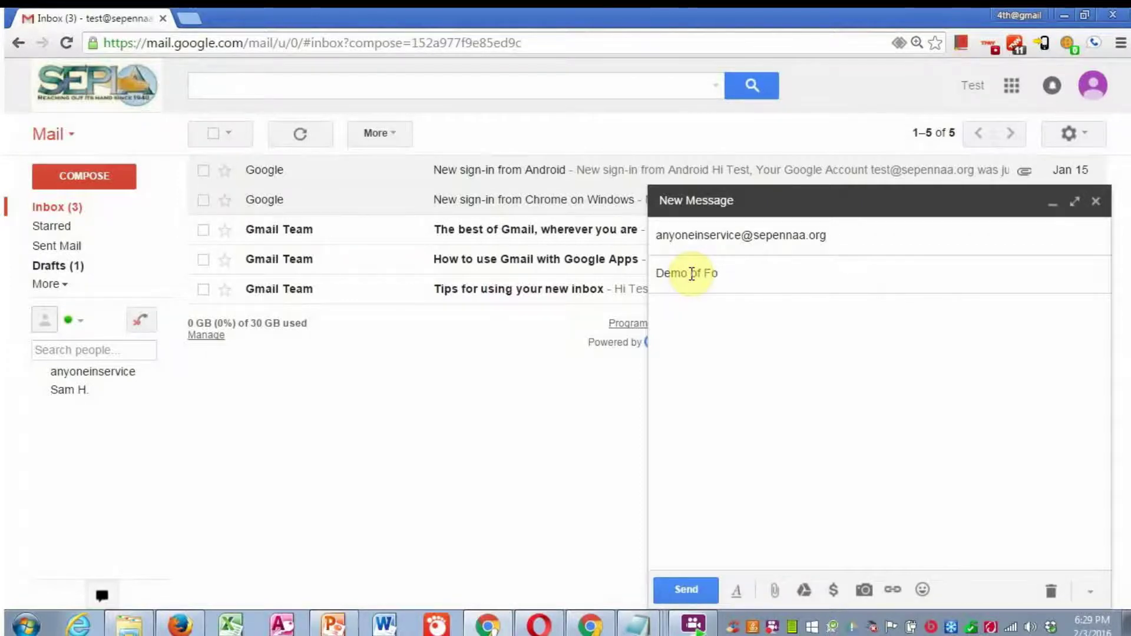
text(rwarding)
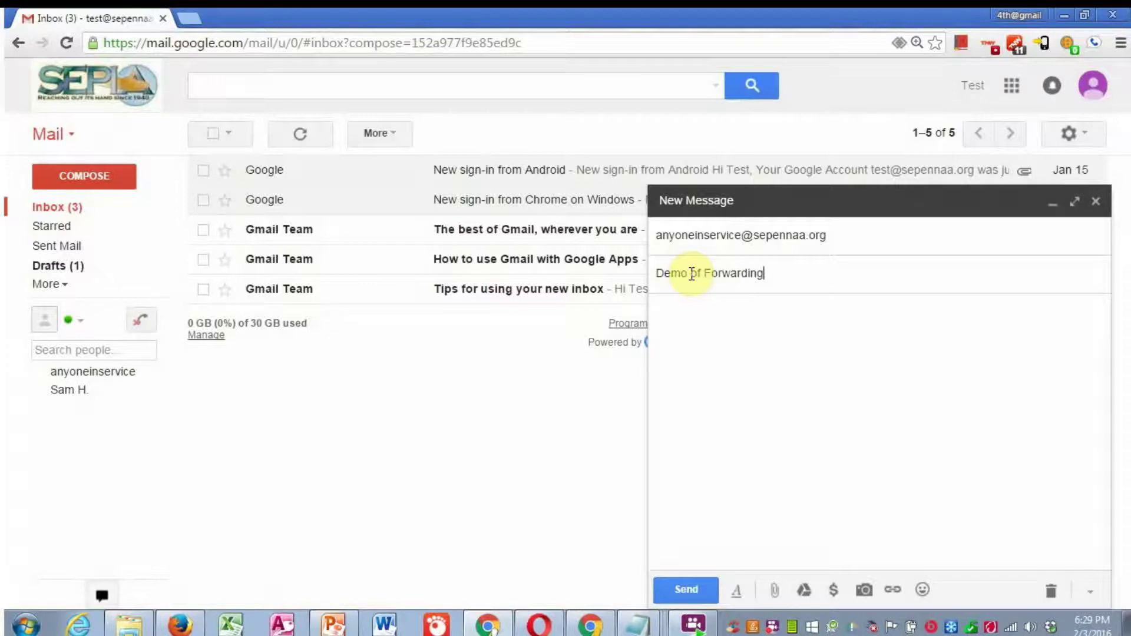
Step: Write a greeting, "This is a test message for demo purposes." and the closing "Regards, Test" in the message, and send it
click(686, 306)
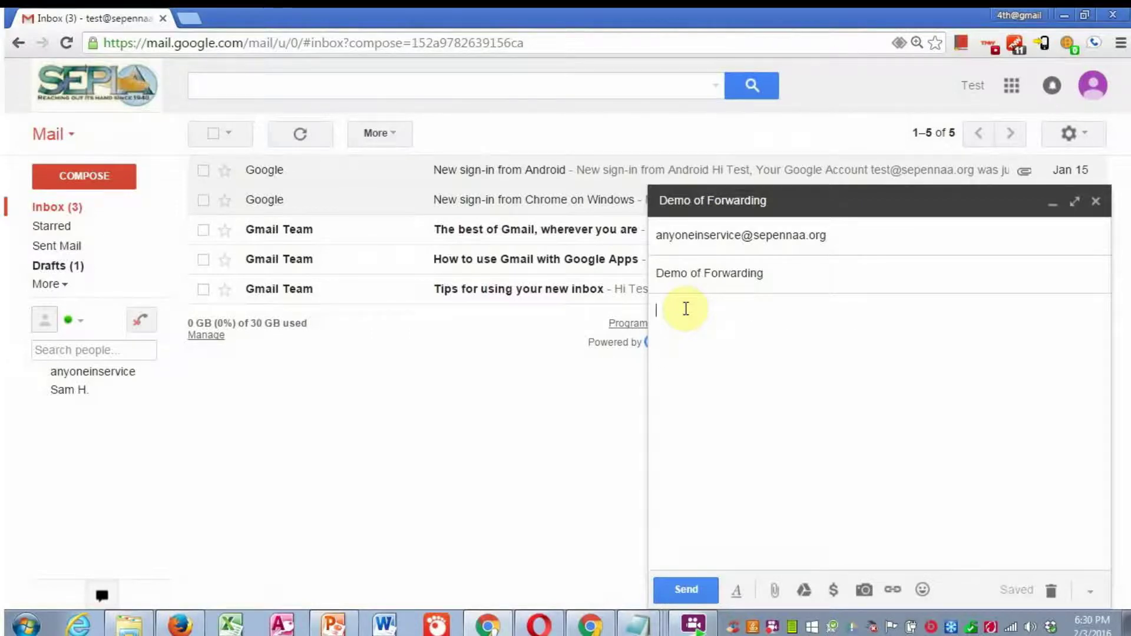
text(Hello Any Trusted,  This is a test message for demo purposes.  Regards,  Test)
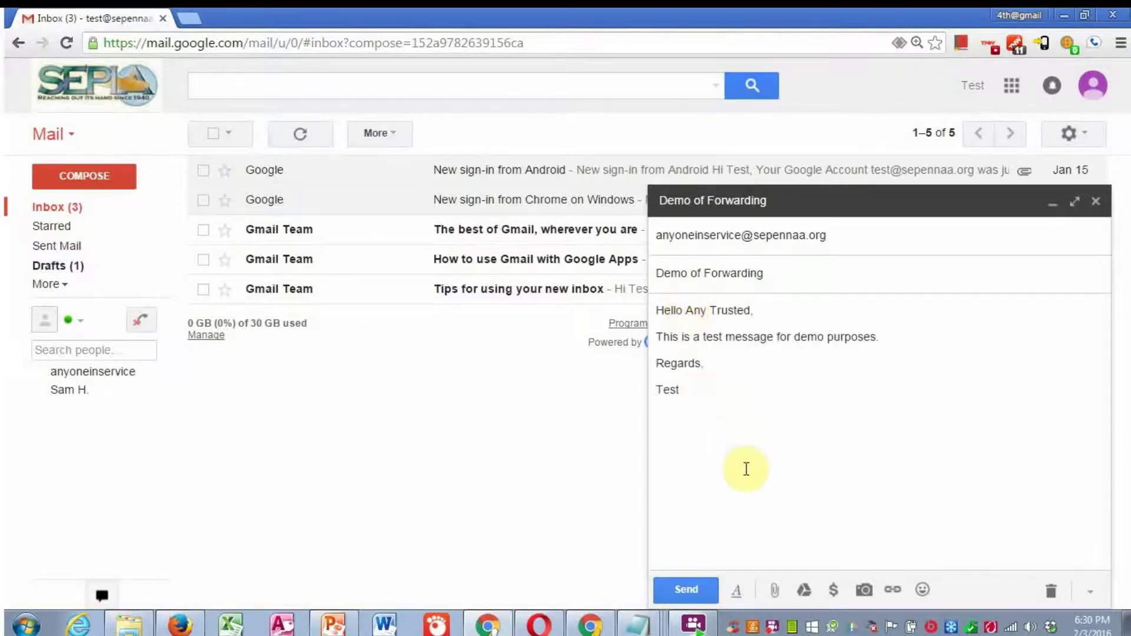
click(681, 588)
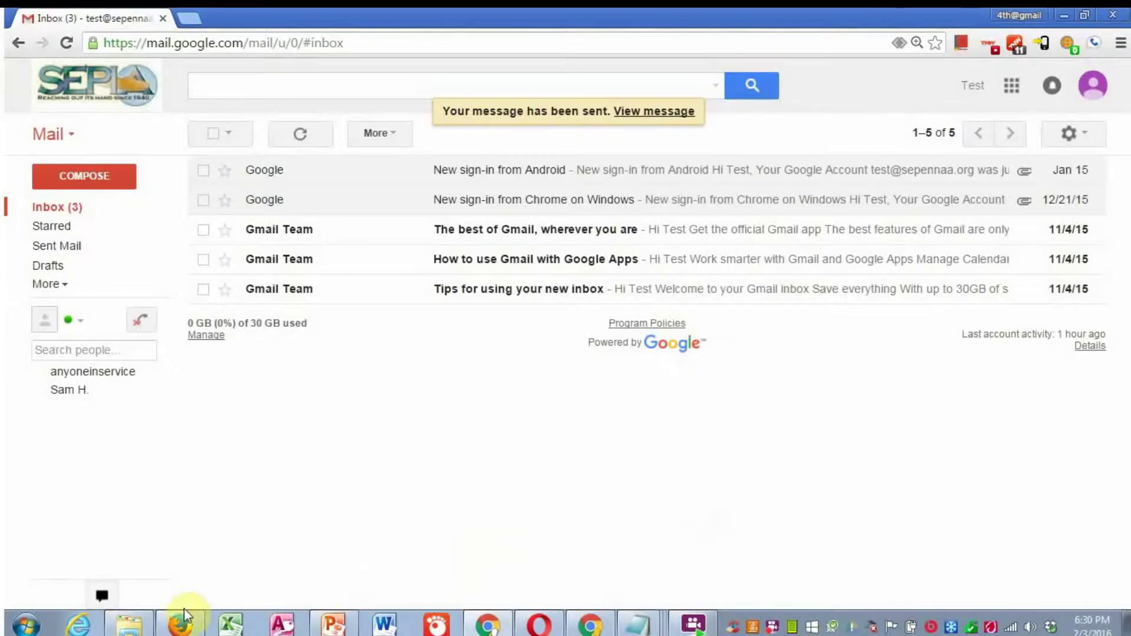
Step: Check the organization inbox in Firefox for the test message, and open its forwarded copy in the Yahoo Mail inbox in Opera
click(180, 625)
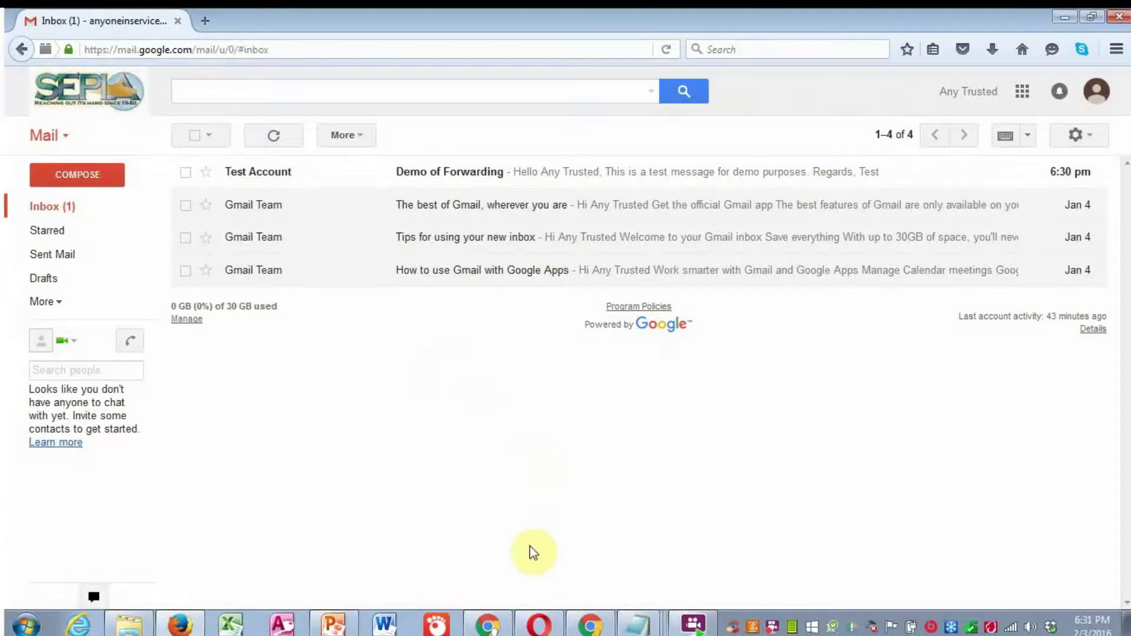
click(541, 628)
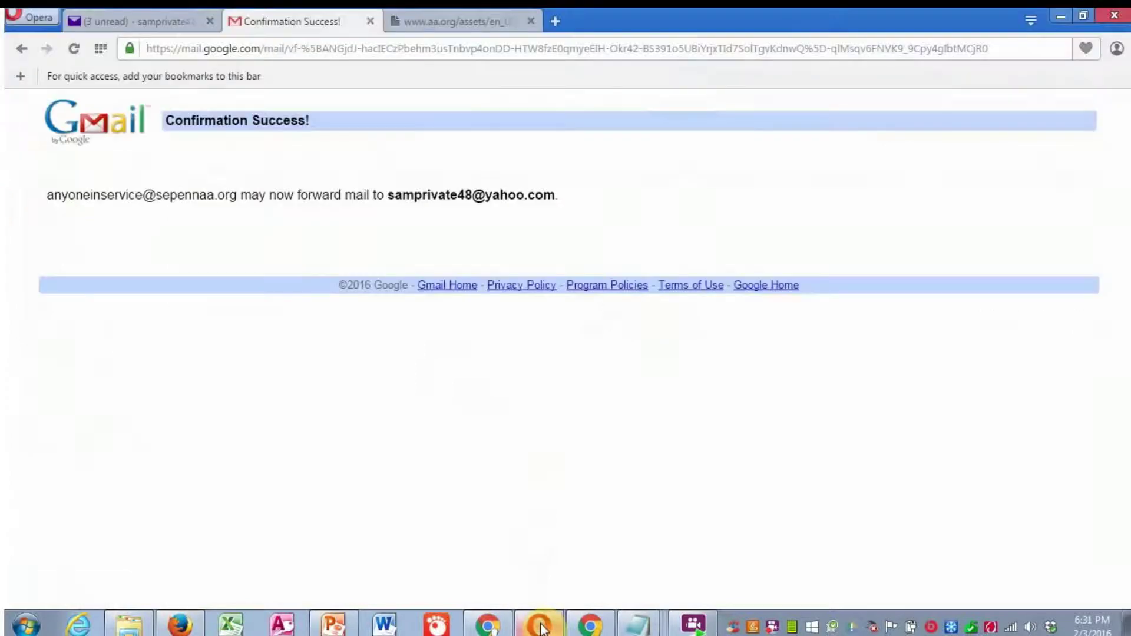
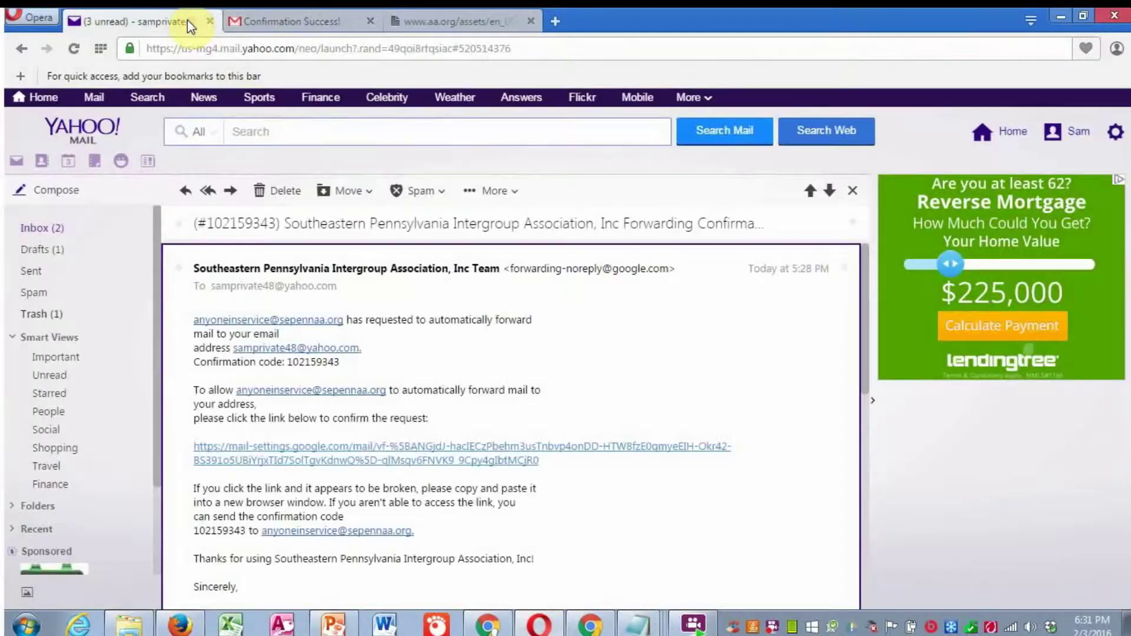
click(33, 229)
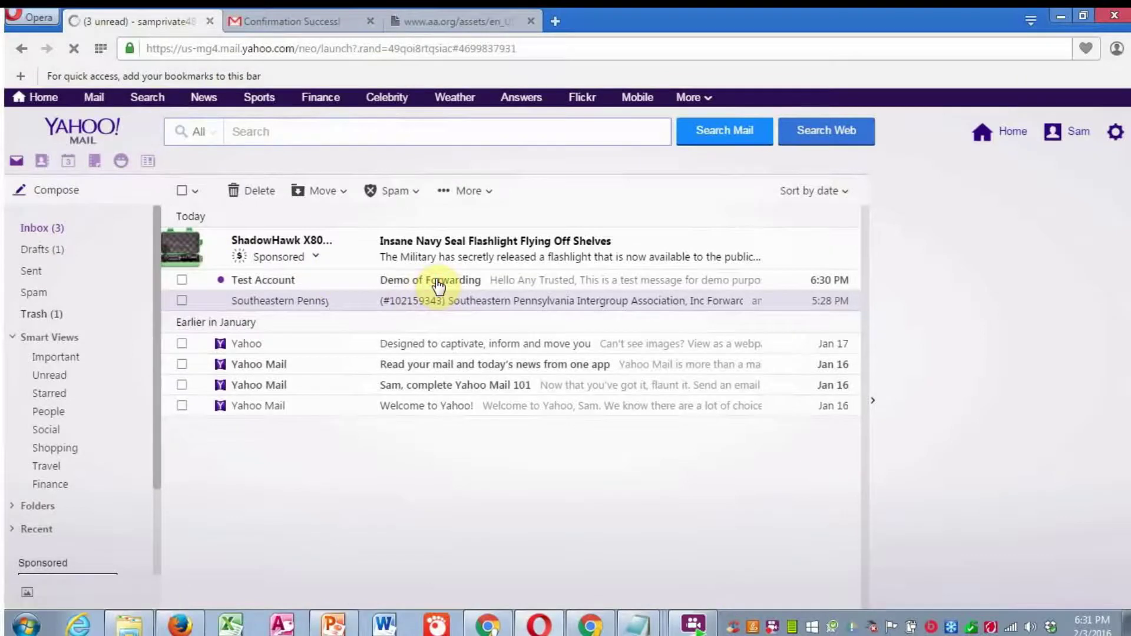
click(437, 283)
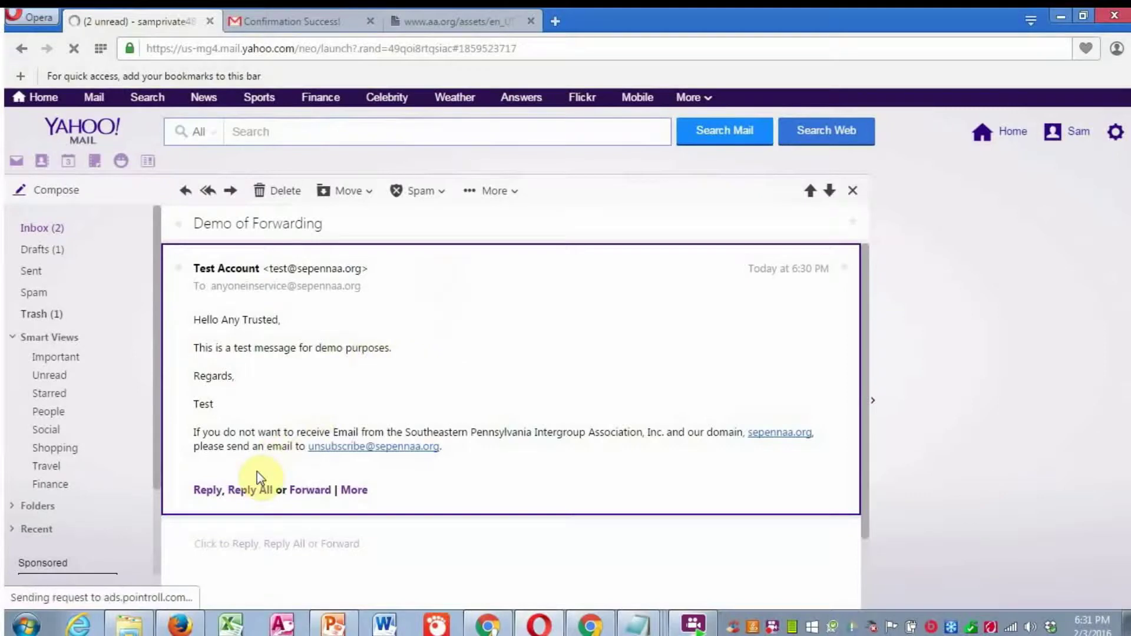
Step: Reply to all recipients of the forwarded message with "Got your message." and send the reply
click(211, 195)
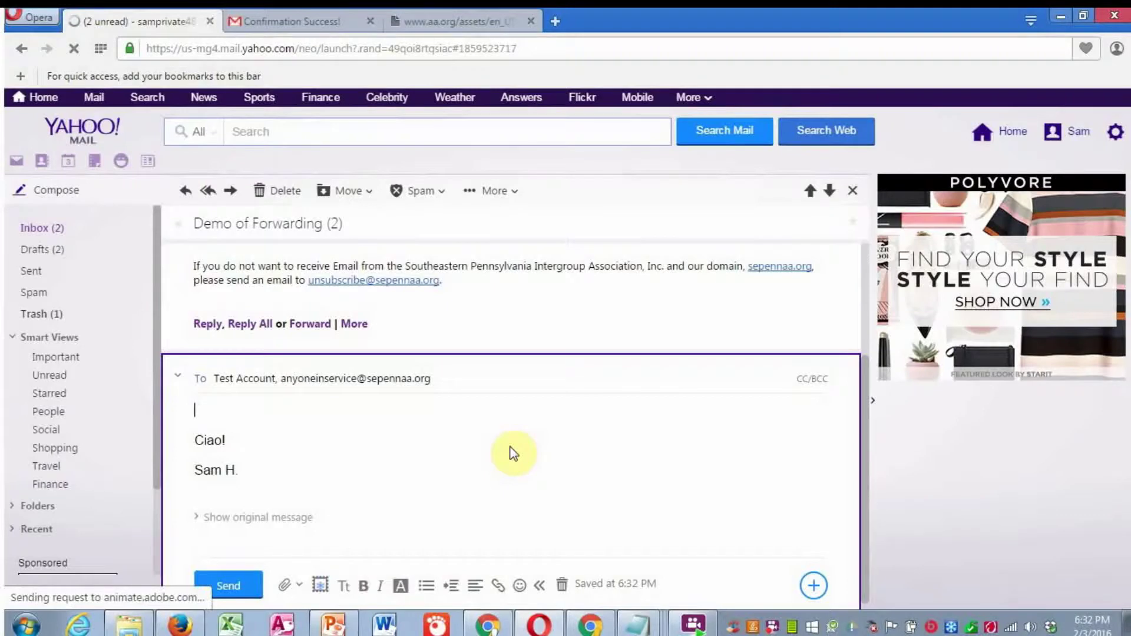
text(Got your message.)
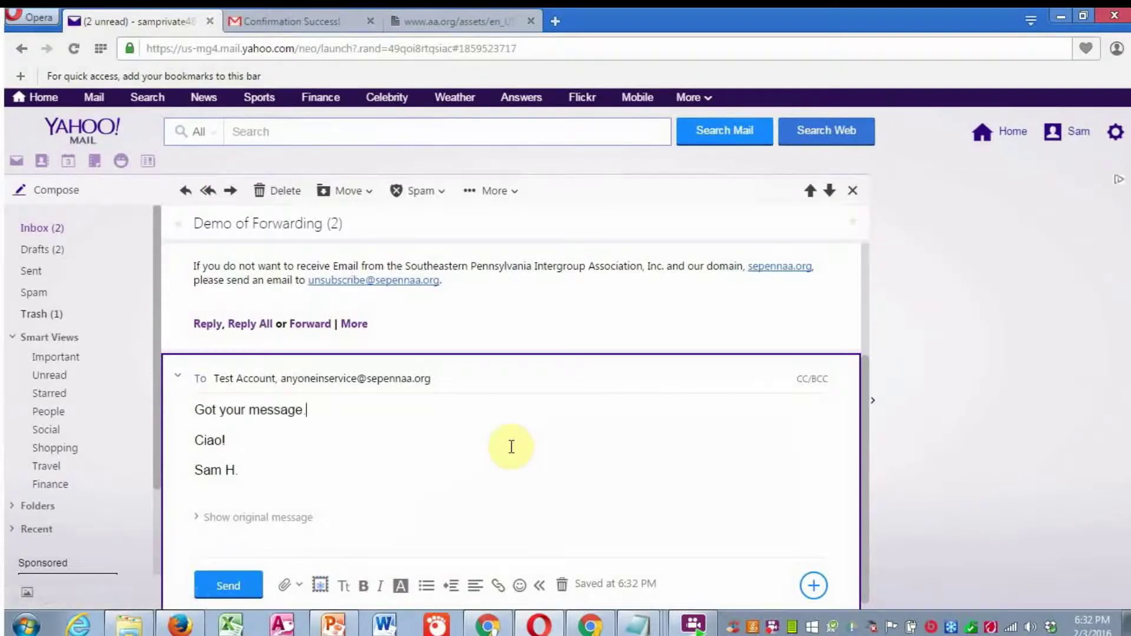
click(229, 589)
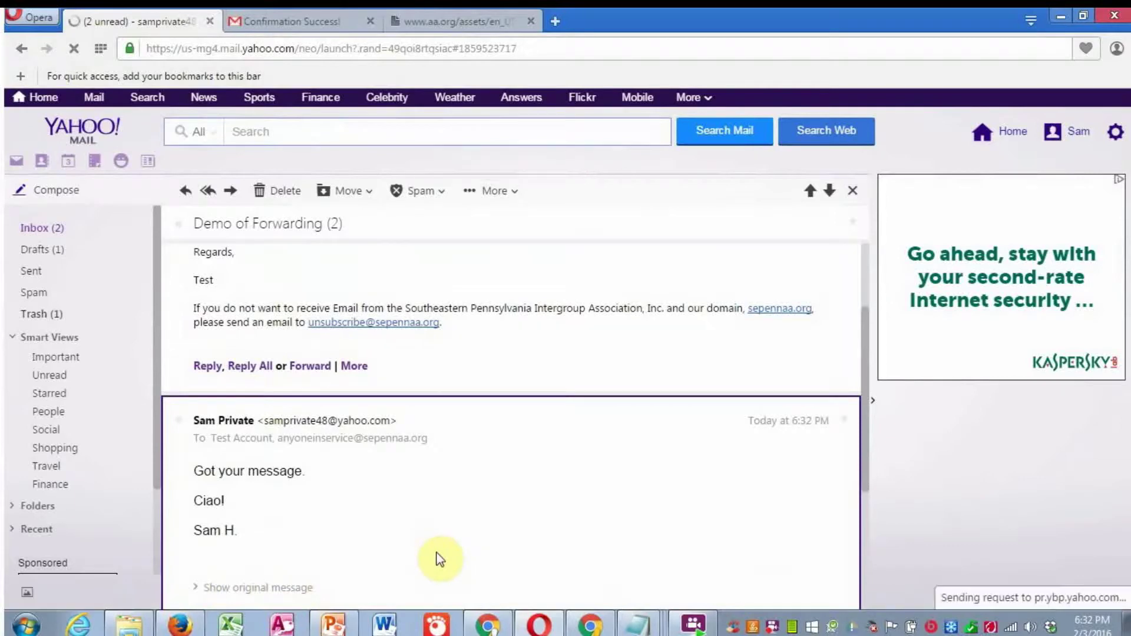
Step: Check the test account's inbox in Chrome for the reply, and open the "Demo of Forwarding" conversation in the organization's Gmail in Firefox
click(498, 629)
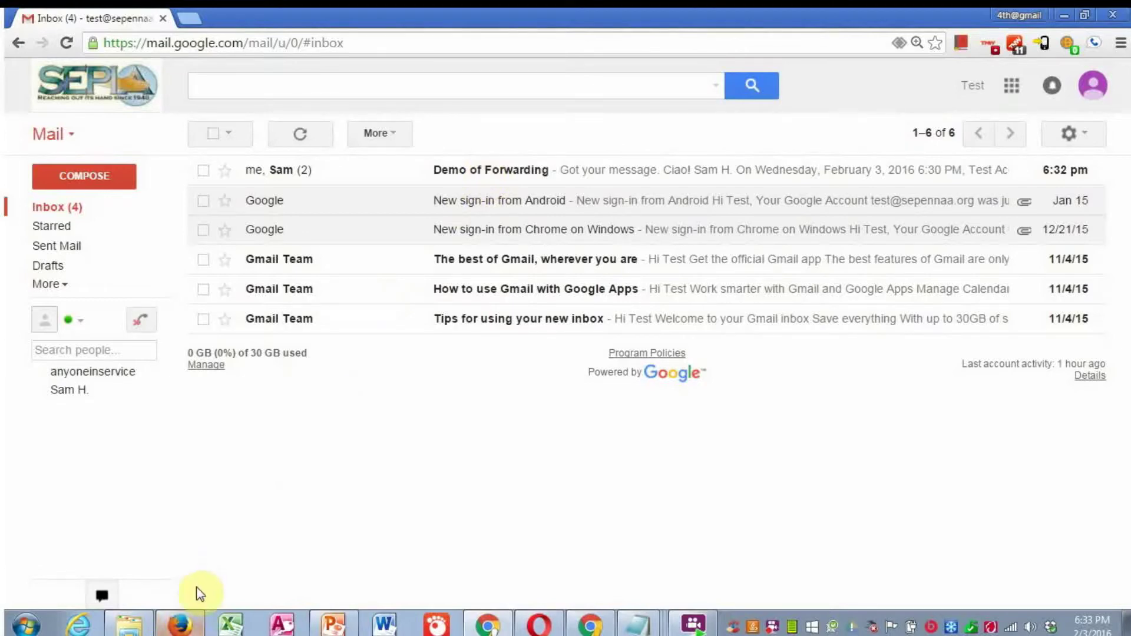
key(alt+Tab)
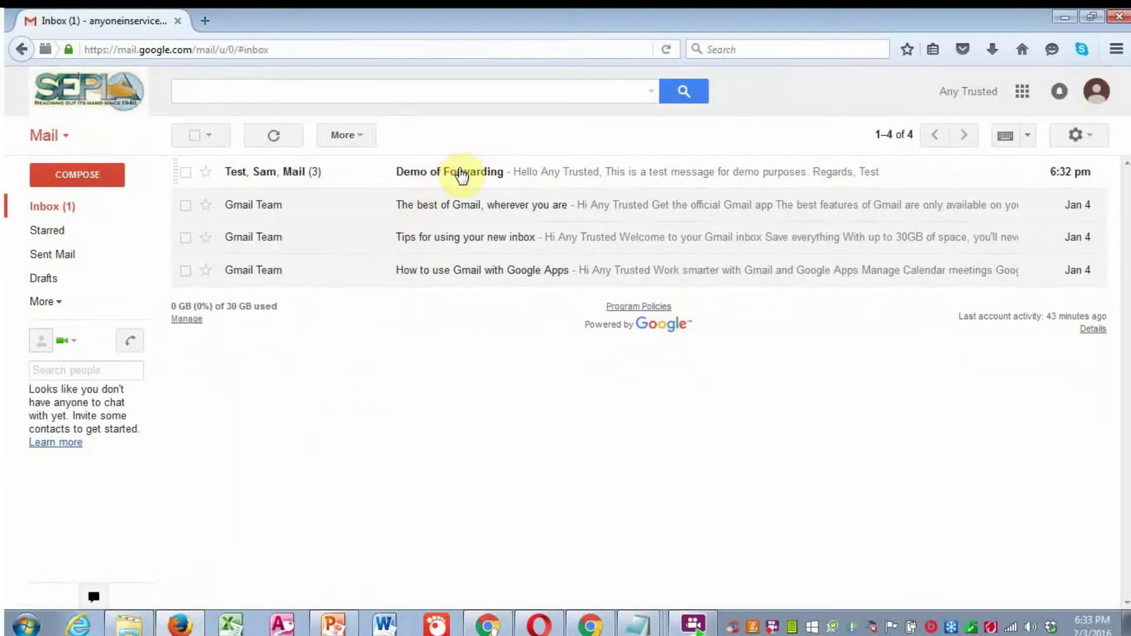
click(462, 175)
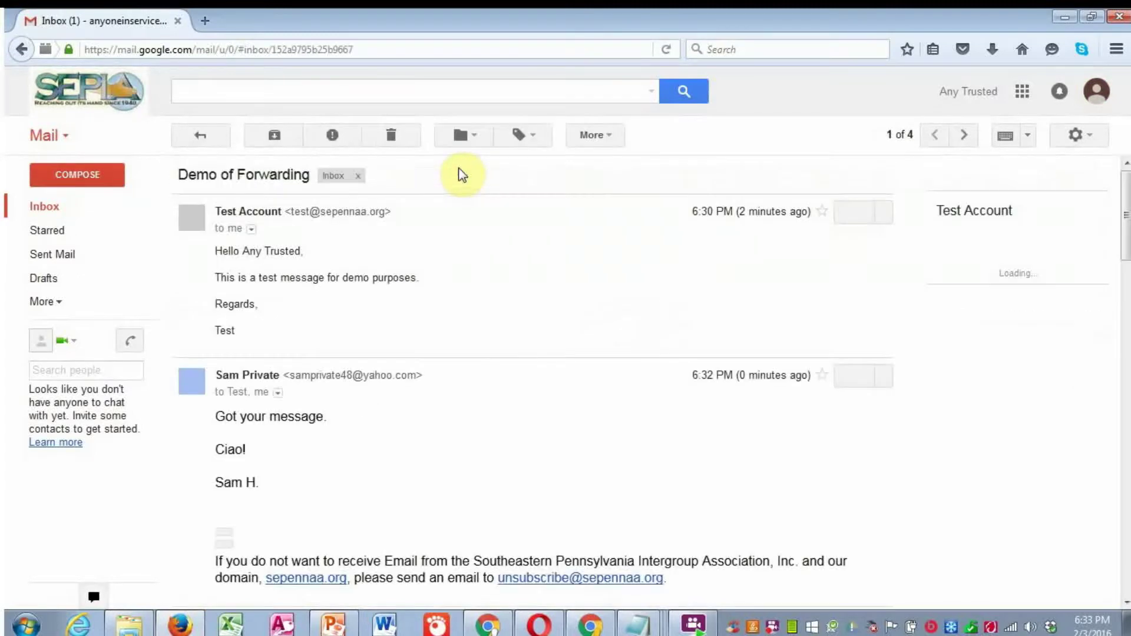